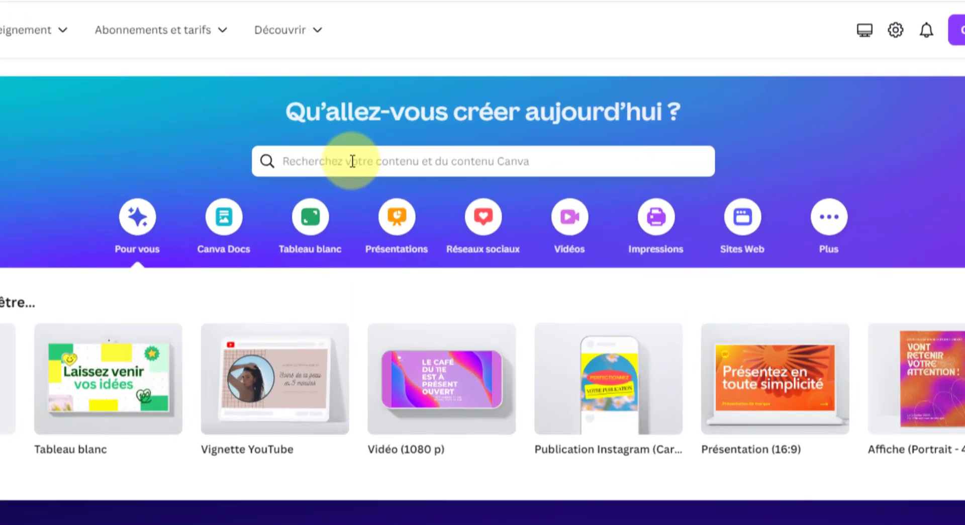
Search Canva's home page for 'signature email' to bring up design suggestions
{"action": "left_click", "coordinate": [352, 161]}
{"action": "type", "text": "s"}
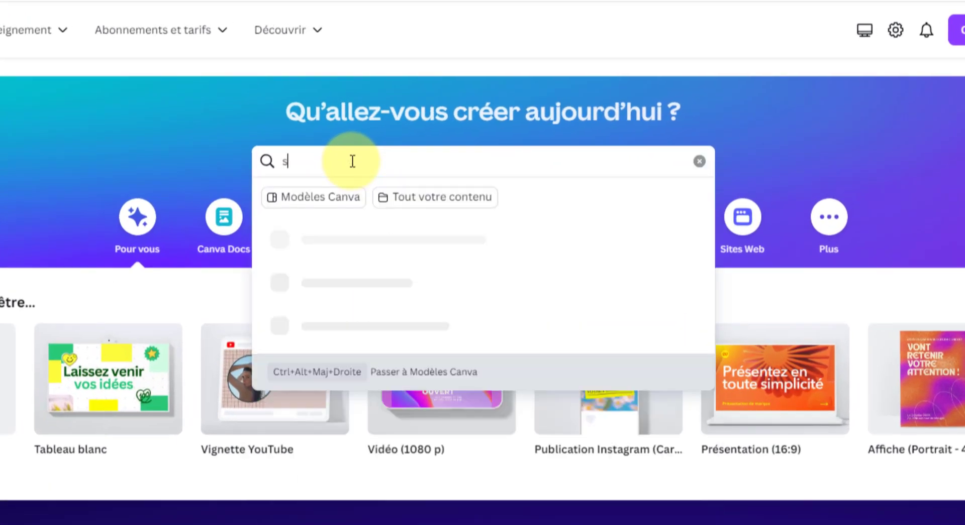
{"action": "type", "text": "ignature"}
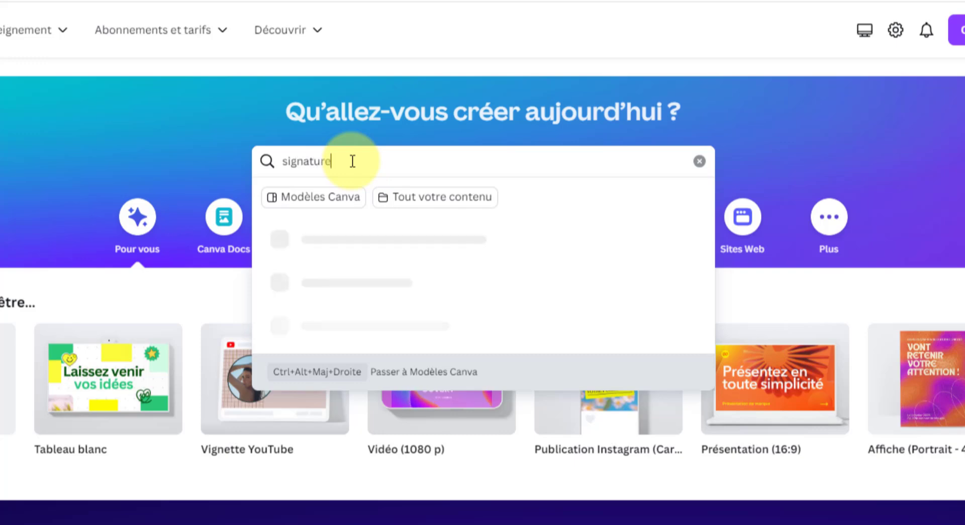
{"action": "type", "text": " email"}
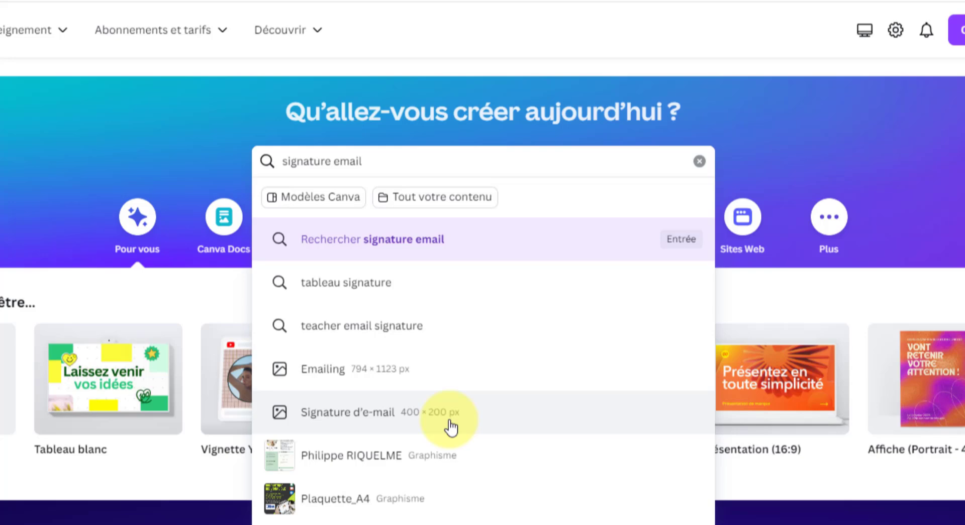
Open the Signature d'e-mail templates and scroll down to the Gray White Minimal Real Estate design
{"action": "left_click", "coordinate": [388, 417]}
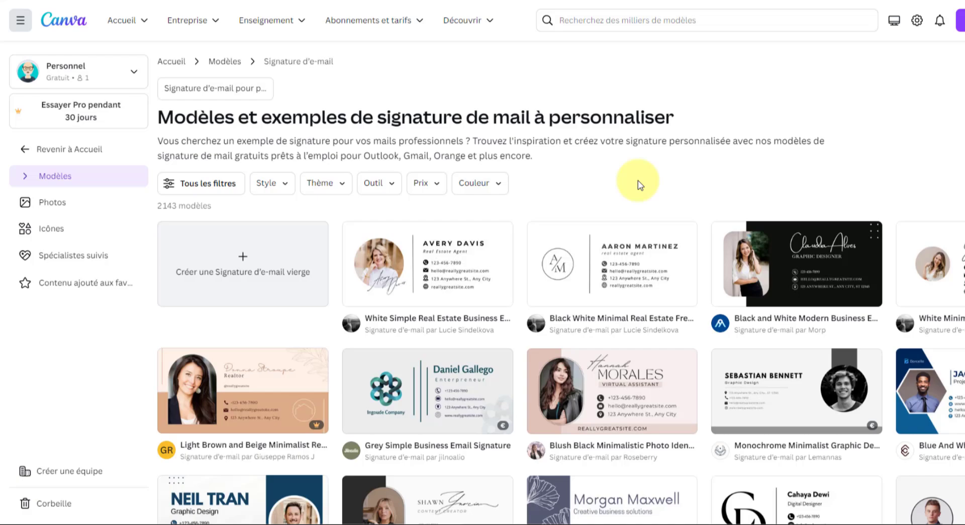
{"action": "scroll", "coordinate": [638, 180], "scroll_direction": "down", "scroll_amount": 7}
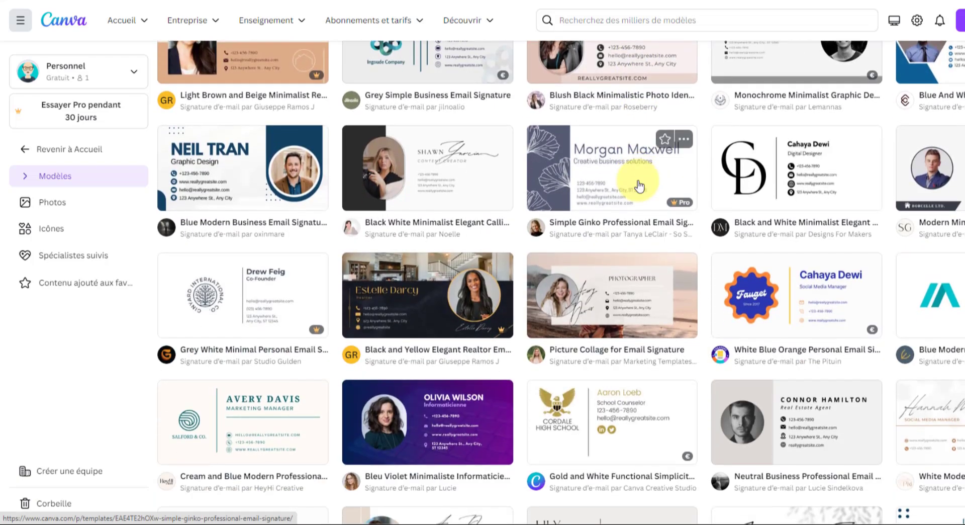
{"action": "scroll", "coordinate": [639, 185], "scroll_direction": "down", "scroll_amount": 3}
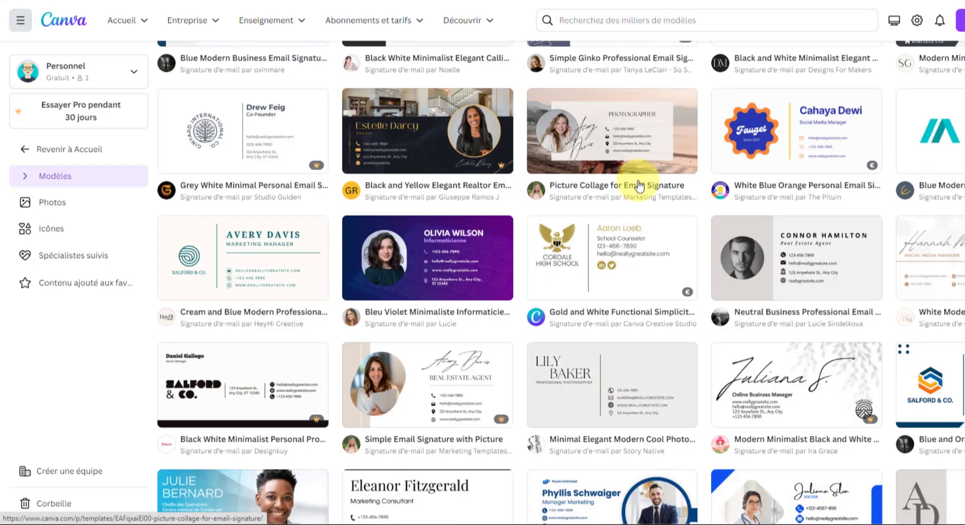
{"action": "scroll", "coordinate": [639, 186], "scroll_direction": "down", "scroll_amount": 2}
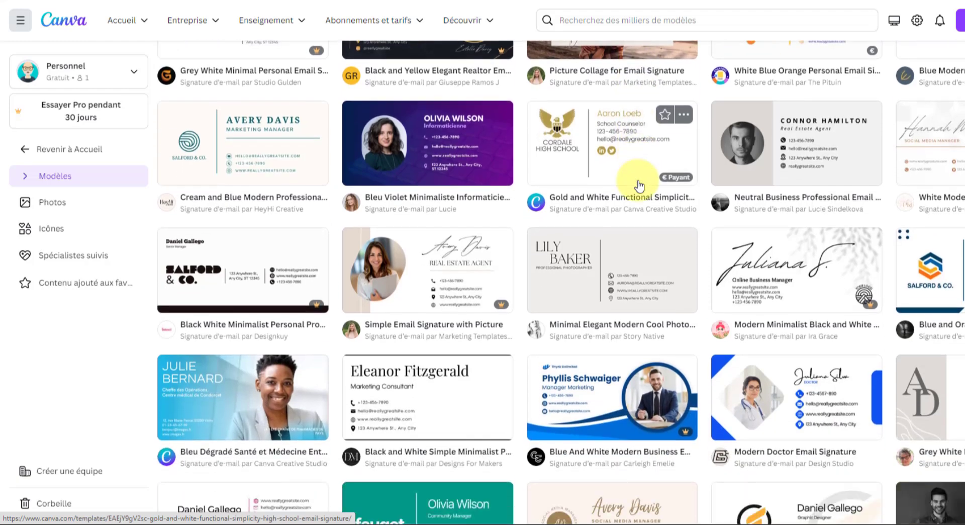
{"action": "scroll", "coordinate": [639, 186], "scroll_direction": "down", "scroll_amount": 2}
{"action": "scroll", "coordinate": [639, 186], "scroll_direction": "down", "scroll_amount": 8}
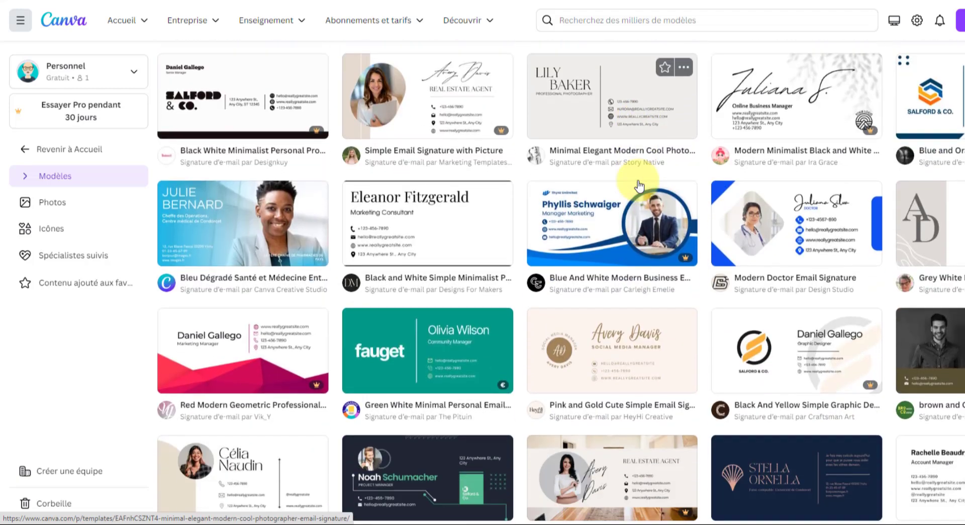
{"action": "scroll", "coordinate": [639, 186], "scroll_direction": "down", "scroll_amount": 4}
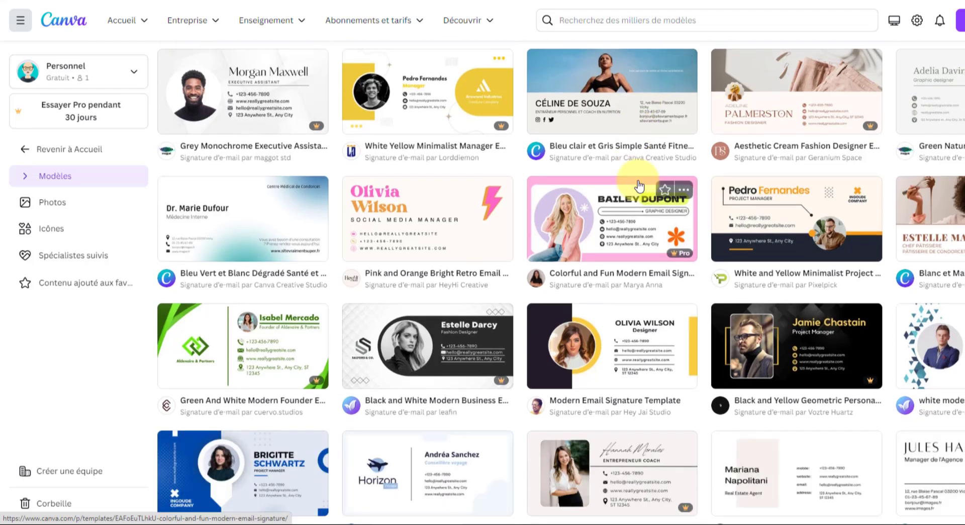
{"action": "scroll", "coordinate": [639, 186], "scroll_direction": "down", "scroll_amount": 1}
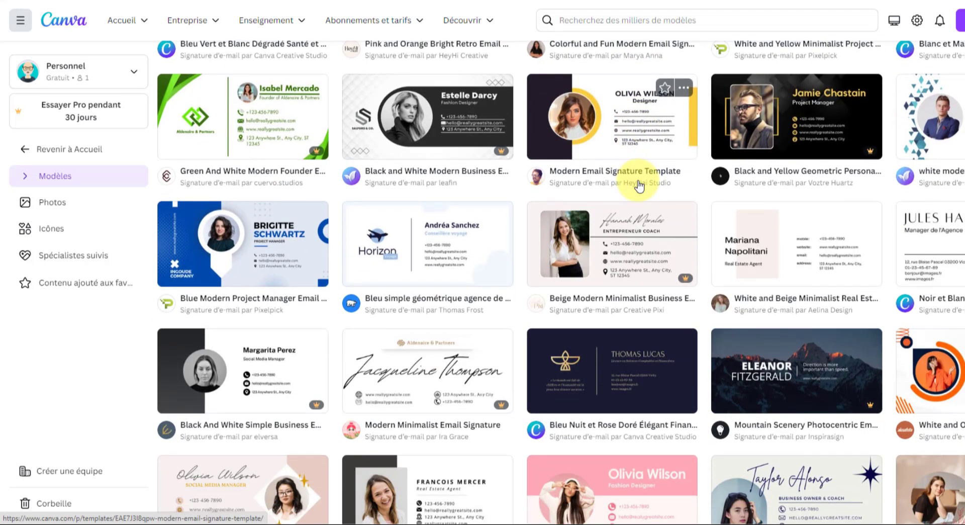
{"action": "scroll", "coordinate": [639, 186], "scroll_direction": "down", "scroll_amount": 5}
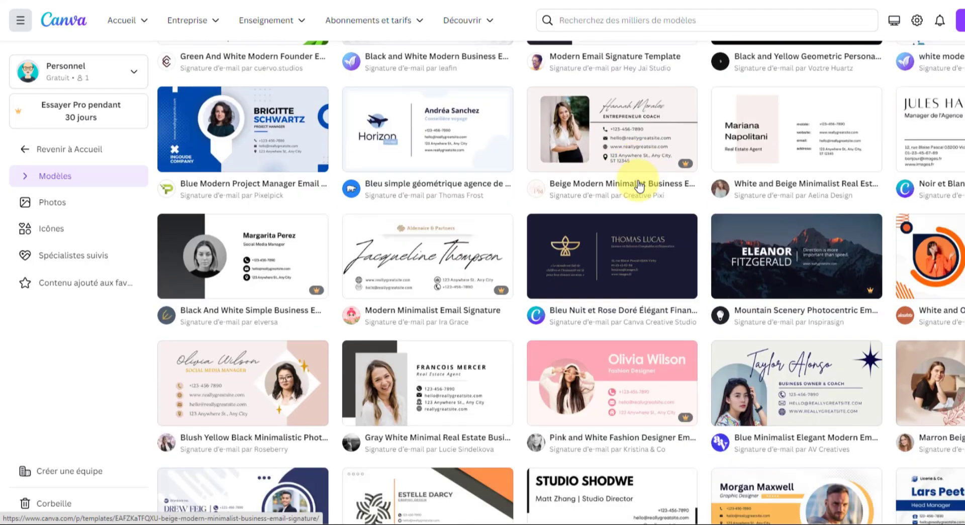
{"action": "scroll", "coordinate": [639, 187], "scroll_direction": "down", "scroll_amount": 2}
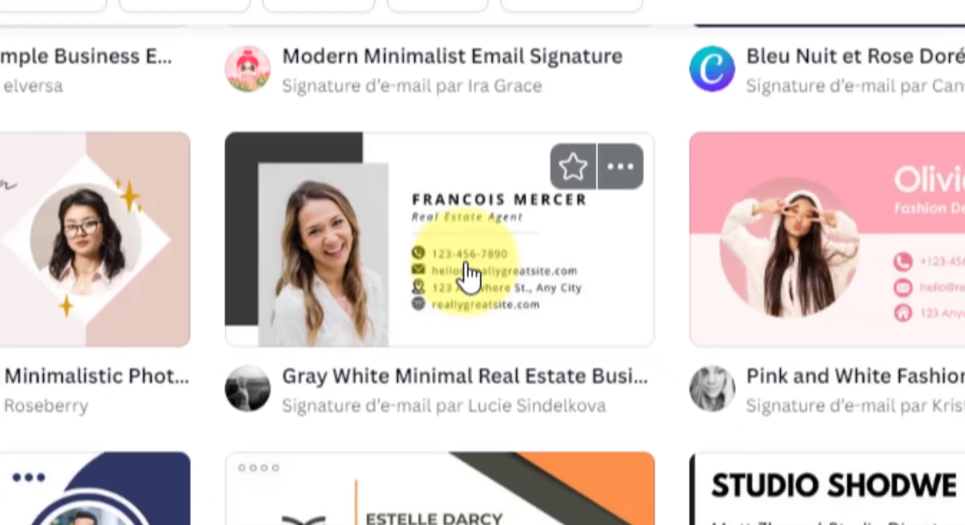
Preview the Gray White Minimal Real Estate signature template and choose Personnaliser ce modèle
{"action": "left_click", "coordinate": [524, 299]}
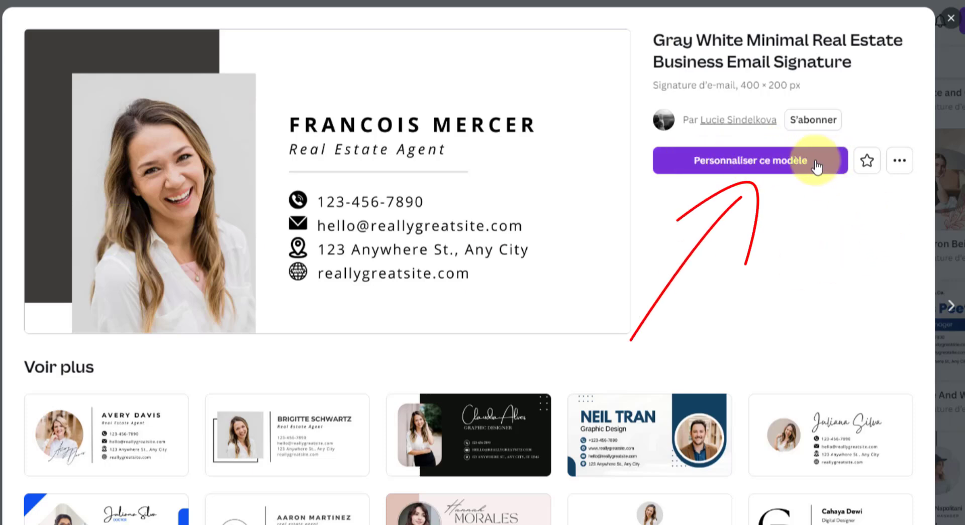
{"action": "left_click", "coordinate": [787, 164]}
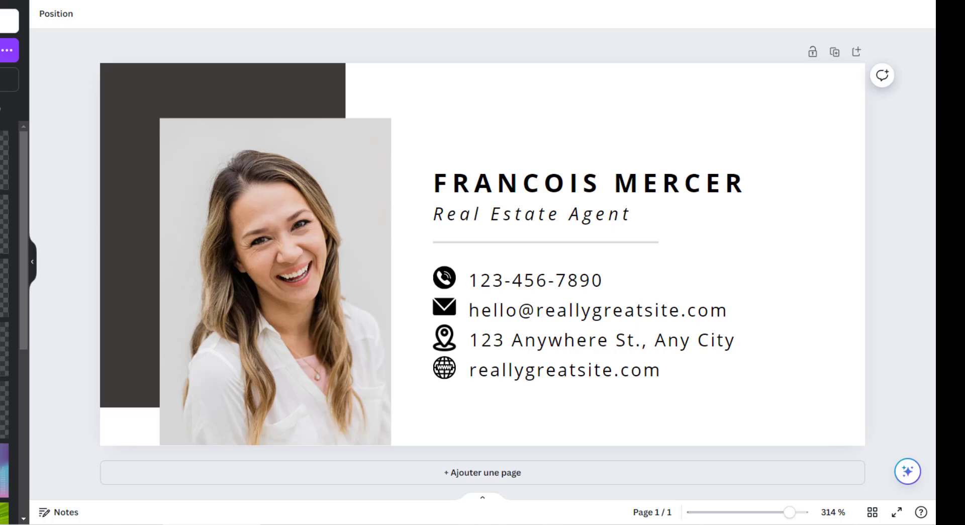
Upload the downloaded JPG portrait and drop it into the template's photo frame
{"action": "left_click_drag", "start_coordinate": [559, 262], "coordinate": [398, 179]}
{"action": "mouse_move", "coordinate": [434, 238]}
{"action": "left_mouse_down"}
{"action": "mouse_move", "coordinate": [411, 161]}
{"action": "mouse_move", "coordinate": [464, 163]}
{"action": "left_mouse_up"}
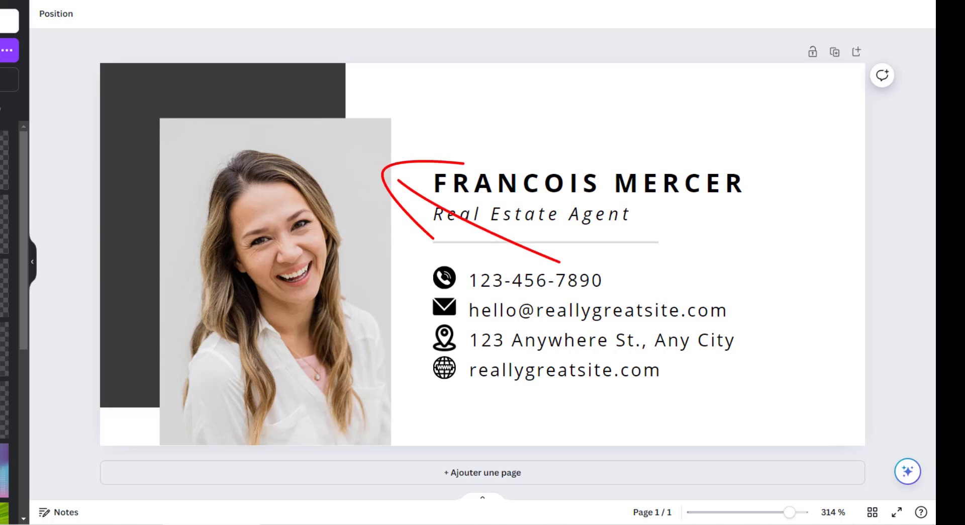
{"action": "key", "text": "Escape"}
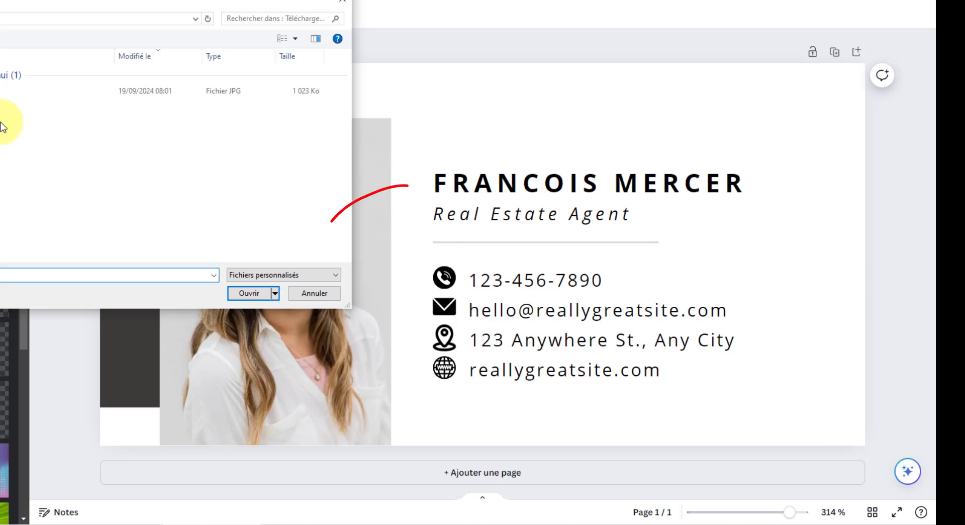
{"action": "left_click", "coordinate": [10, 94]}
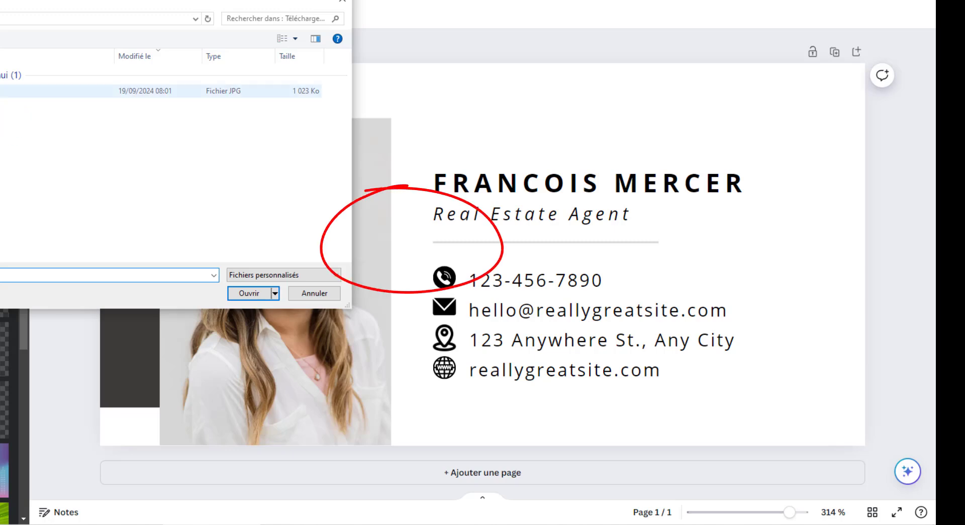
{"action": "left_click", "coordinate": [254, 293]}
{"action": "left_click", "coordinate": [148, 213]}
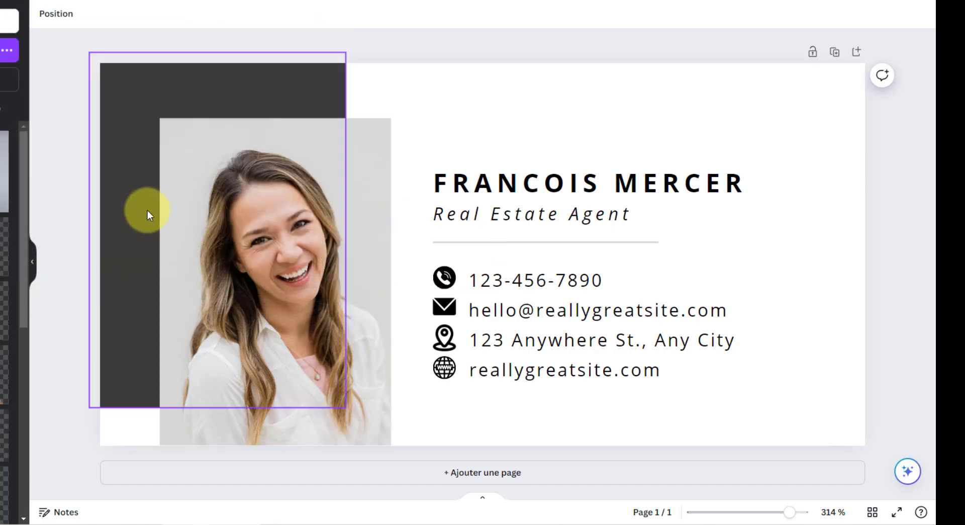
{"action": "key", "text": "Escape"}
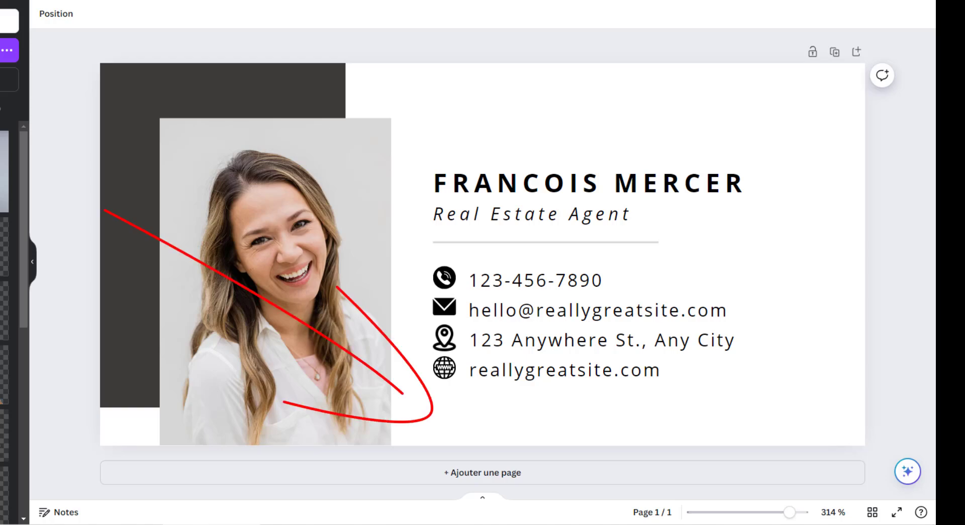
{"action": "left_click_drag", "start_coordinate": [5, 200], "coordinate": [212, 226]}
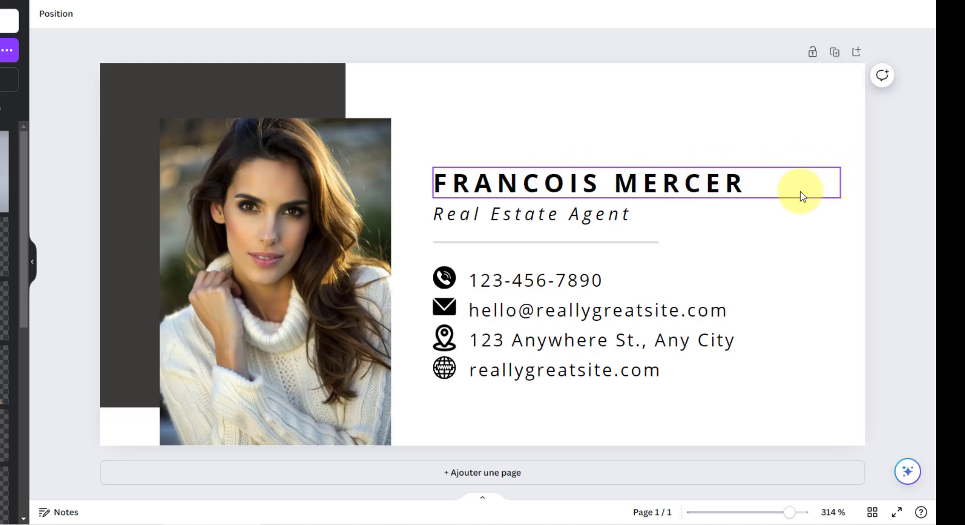
Replace the name with the assistant's full name and the title with 'Votre future assistante'
{"action": "left_click", "coordinate": [714, 188]}
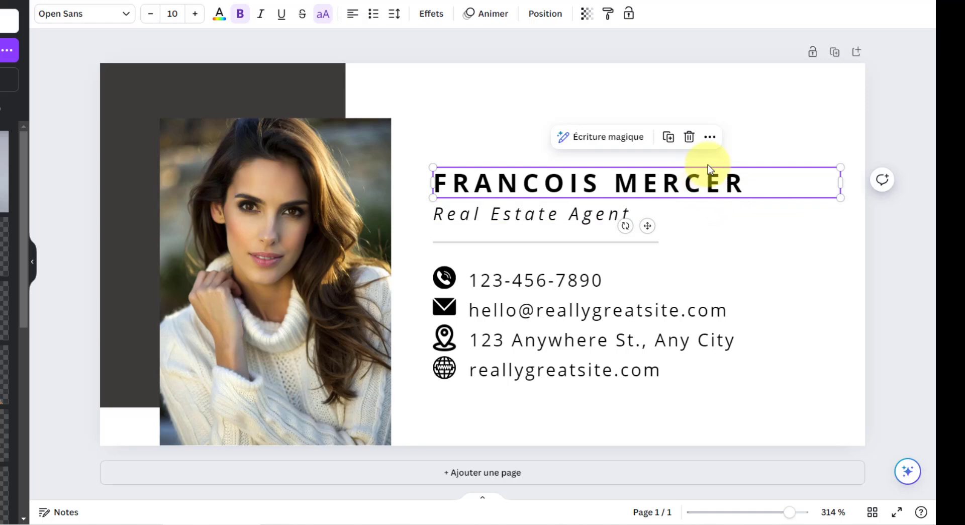
{"action": "double_click", "coordinate": [743, 185]}
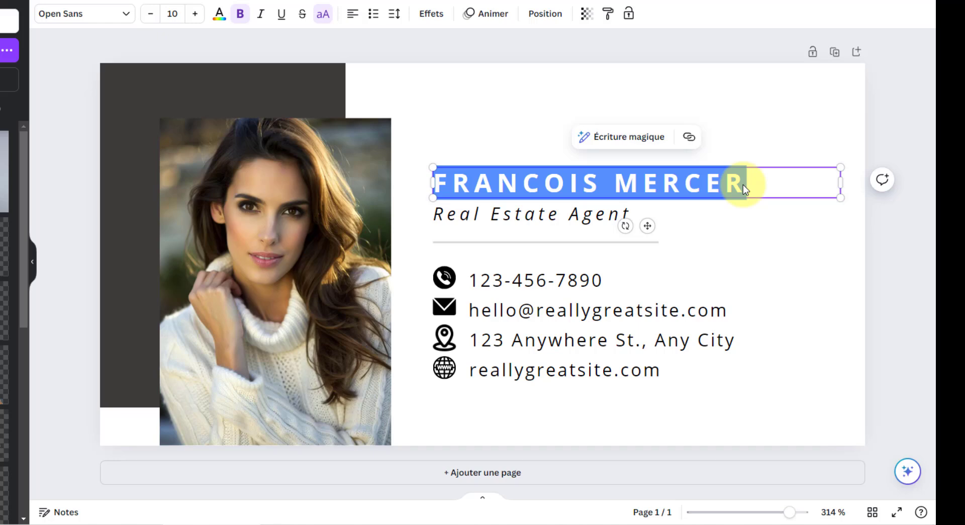
{"action": "type", "text": "SOPH"}
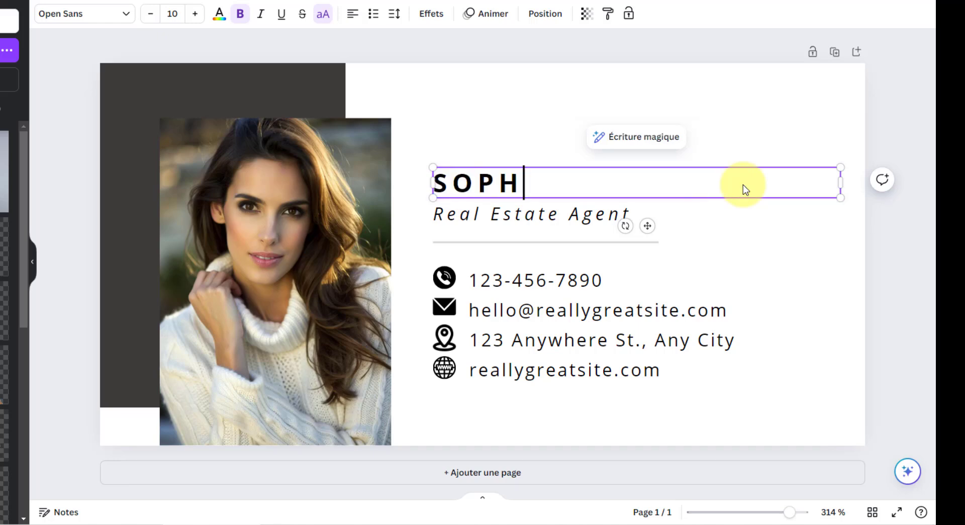
{"action": "type", "text": "IE STIQ"}
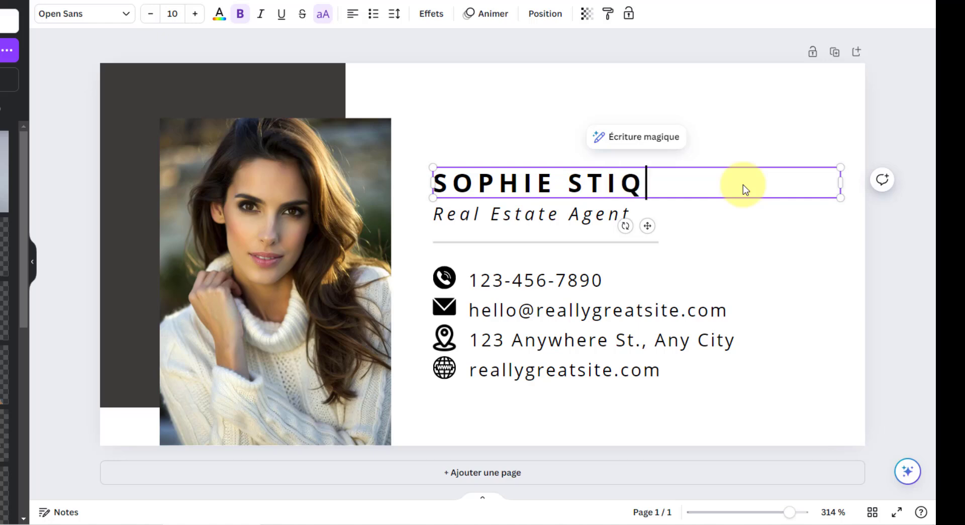
{"action": "type", "text": "UAIS"}
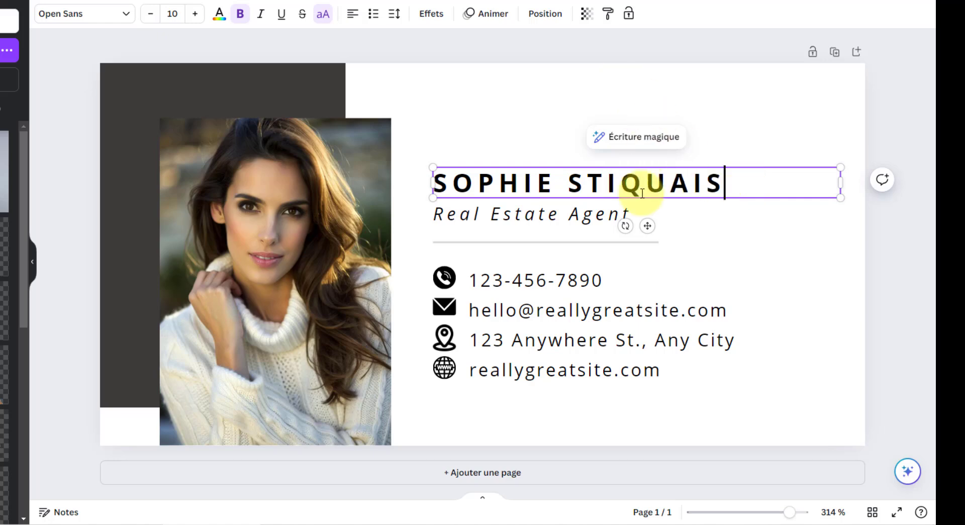
{"action": "left_click", "coordinate": [565, 214]}
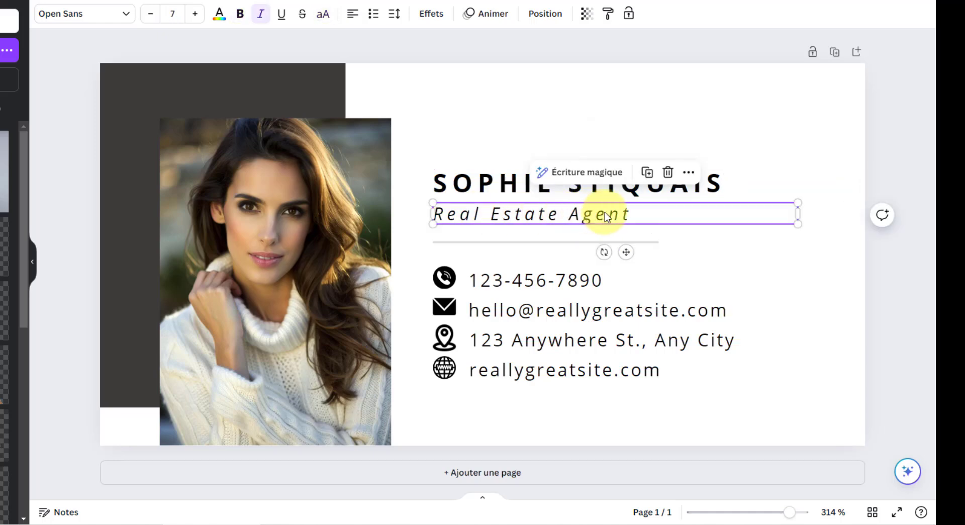
{"action": "double_click", "coordinate": [605, 212]}
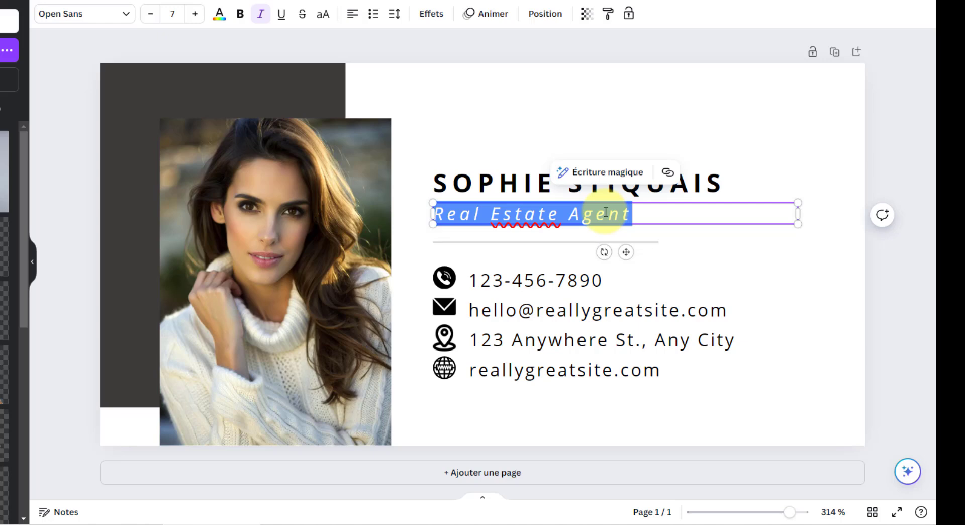
{"action": "type", "text": "Votre fur"}
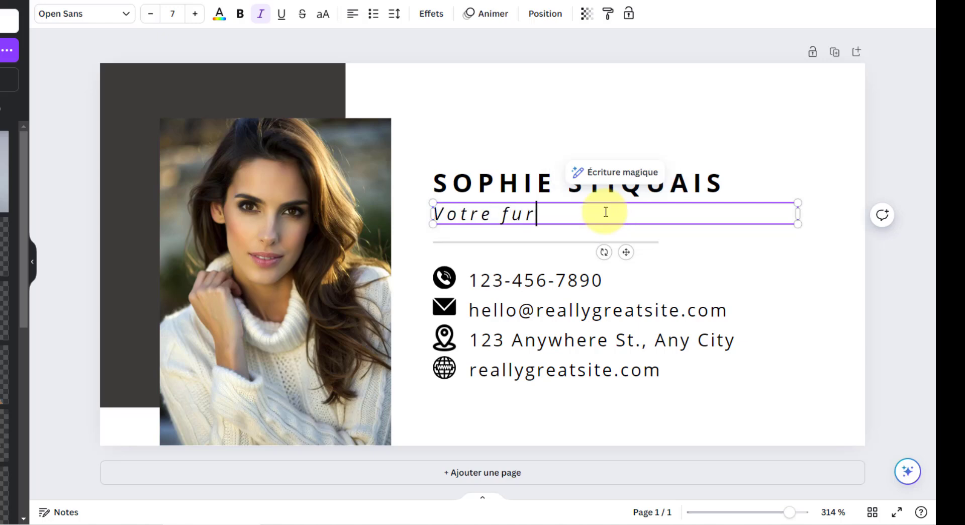
{"action": "key", "text": "BackSpace"}
{"action": "type", "text": "ture assistan"}
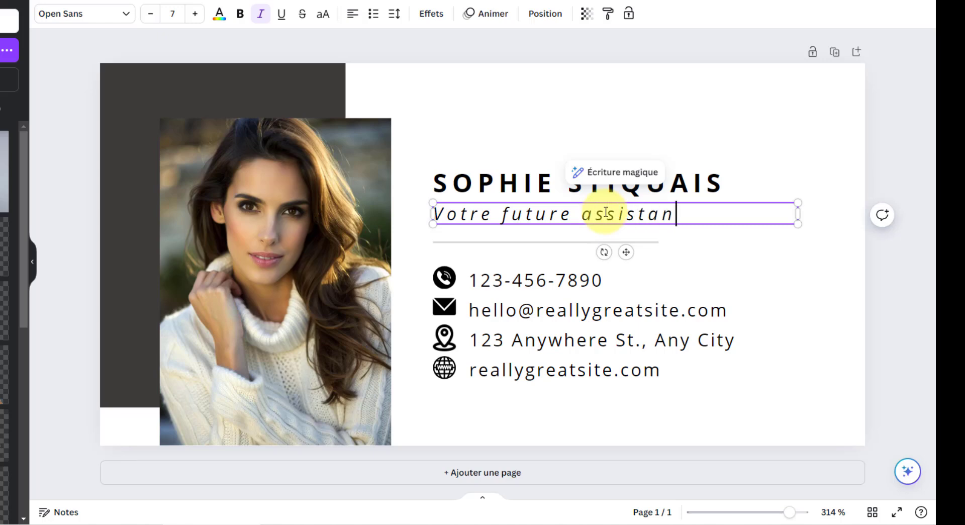
{"action": "type", "text": "te"}
Enter the assistant's phone number and e-mail address, correcting a typo in the e-mail
{"action": "left_click", "coordinate": [586, 288]}
{"action": "left_click", "coordinate": [609, 278]}
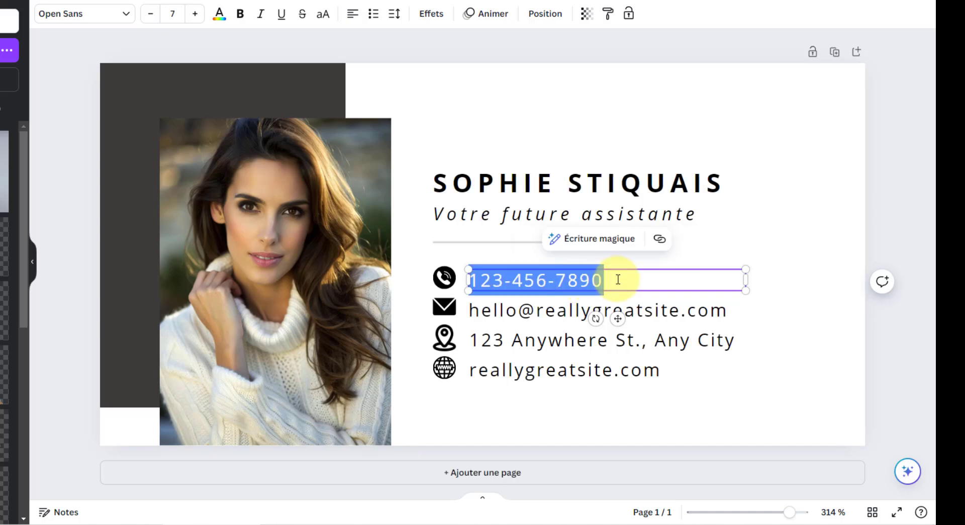
{"action": "type", "text": "06-"}
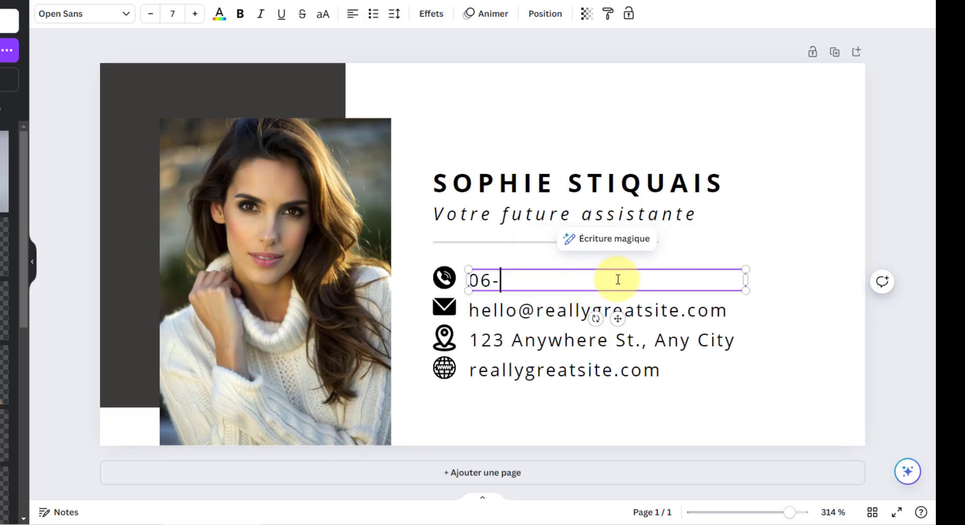
{"action": "type", "text": "01-02-03-"}
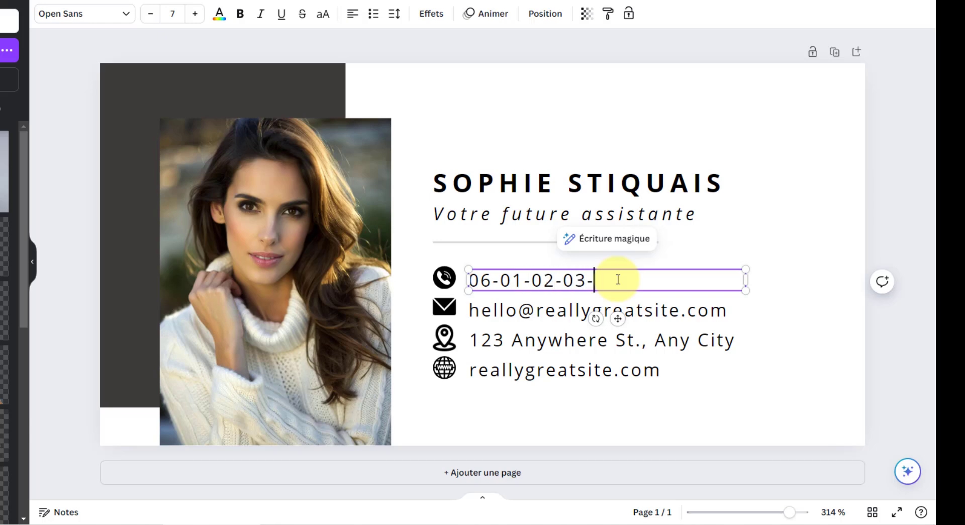
{"action": "type", "text": "04"}
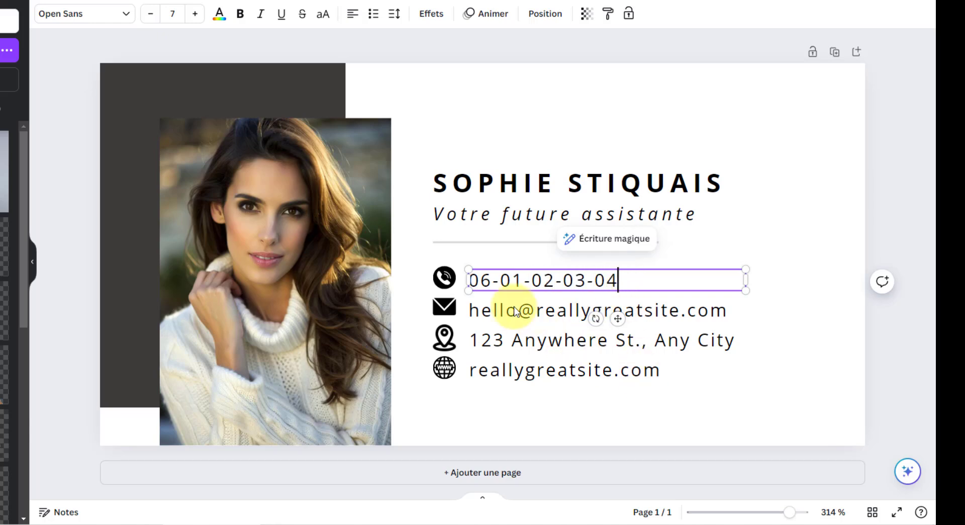
{"action": "left_click", "coordinate": [671, 310]}
{"action": "left_click", "coordinate": [671, 310]}
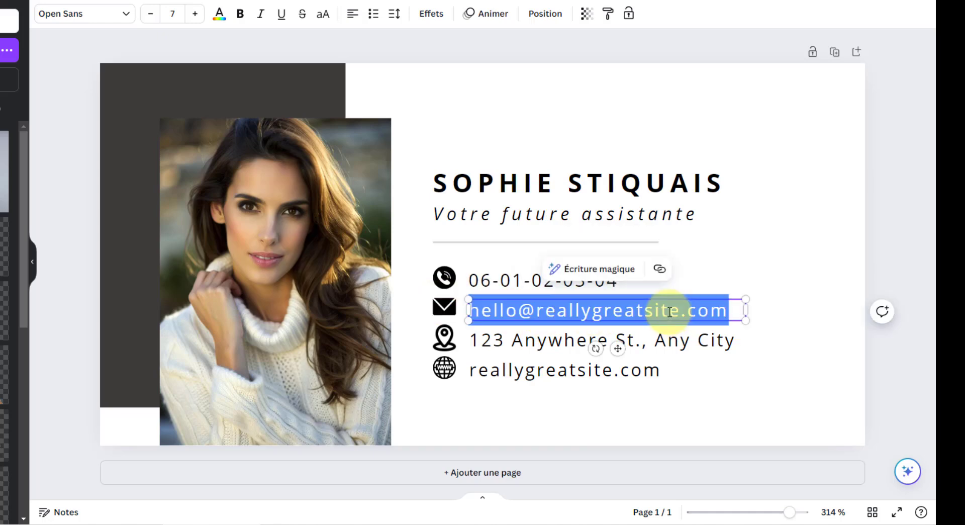
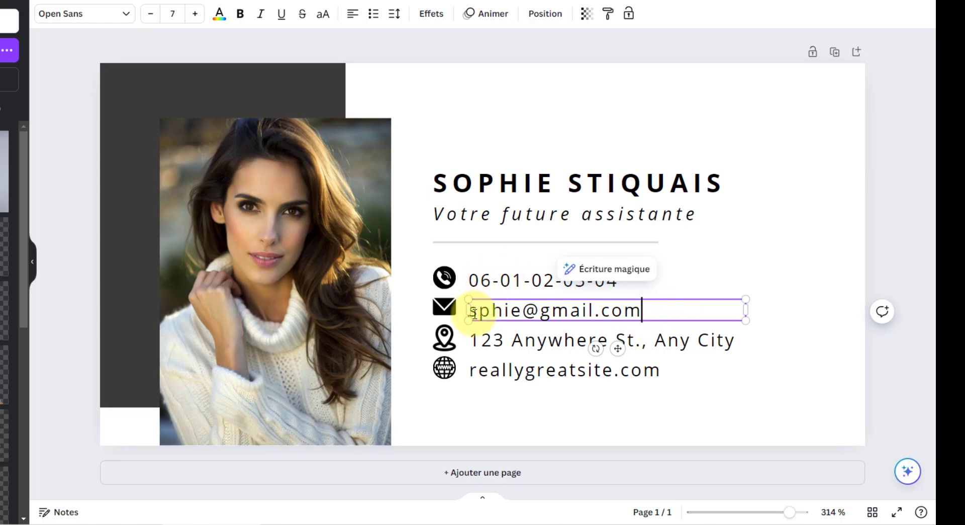
{"action": "left_click_drag", "start_coordinate": [467, 310], "coordinate": [479, 312]}
{"action": "type", "text": "so"}
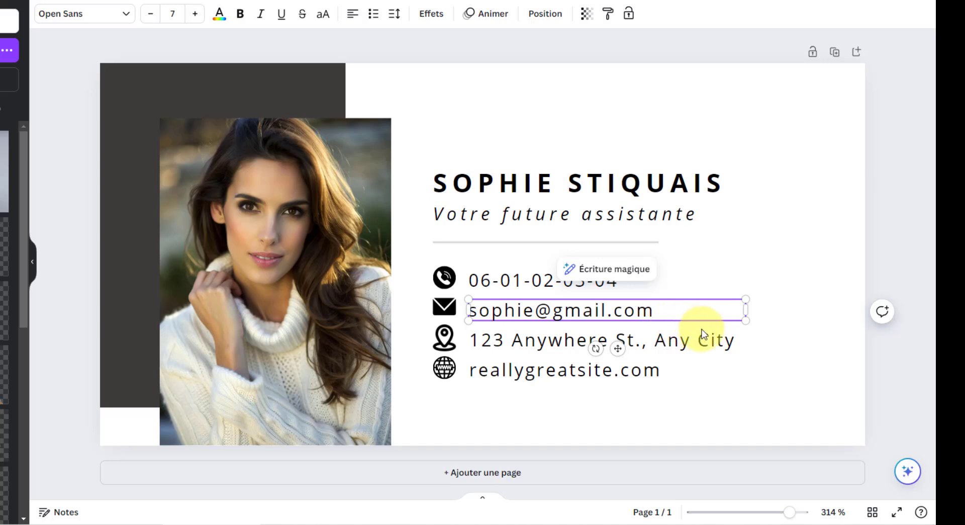
Enter the new street address, widen its box to one line, and replace the website line
{"action": "left_click", "coordinate": [693, 344]}
{"action": "double_click", "coordinate": [692, 340]}
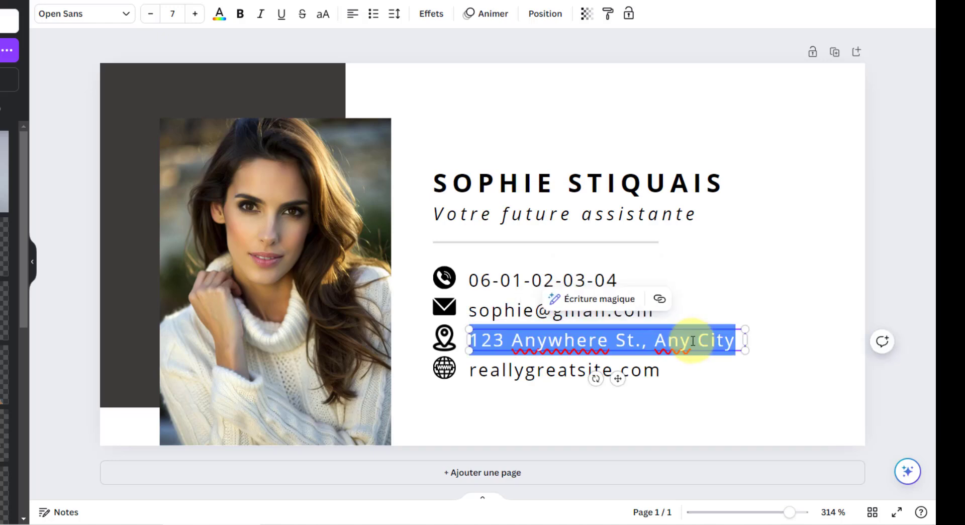
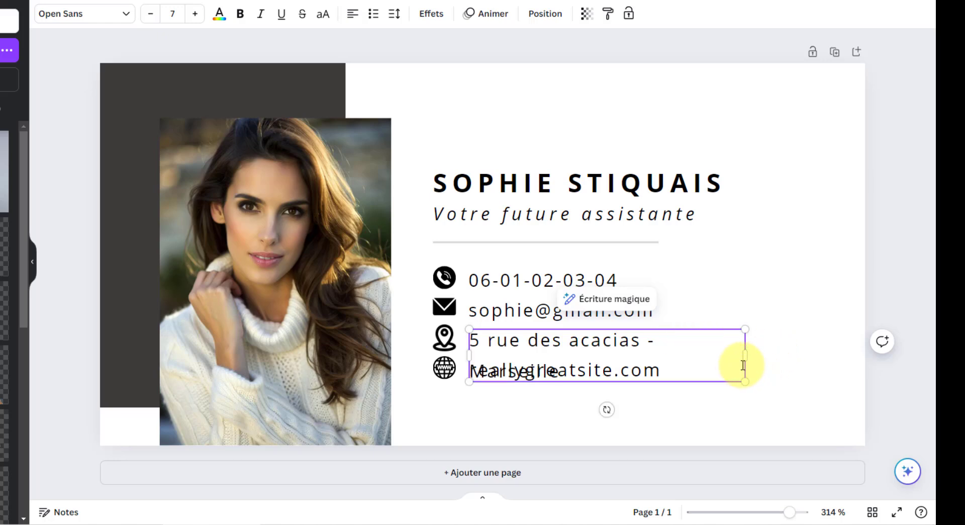
{"action": "mouse_move", "coordinate": [764, 351]}
{"action": "left_mouse_down"}
{"action": "mouse_move", "coordinate": [807, 345]}
{"action": "mouse_move", "coordinate": [707, 341]}
{"action": "mouse_move", "coordinate": [816, 338]}
{"action": "mouse_move", "coordinate": [769, 338]}
{"action": "left_mouse_up"}
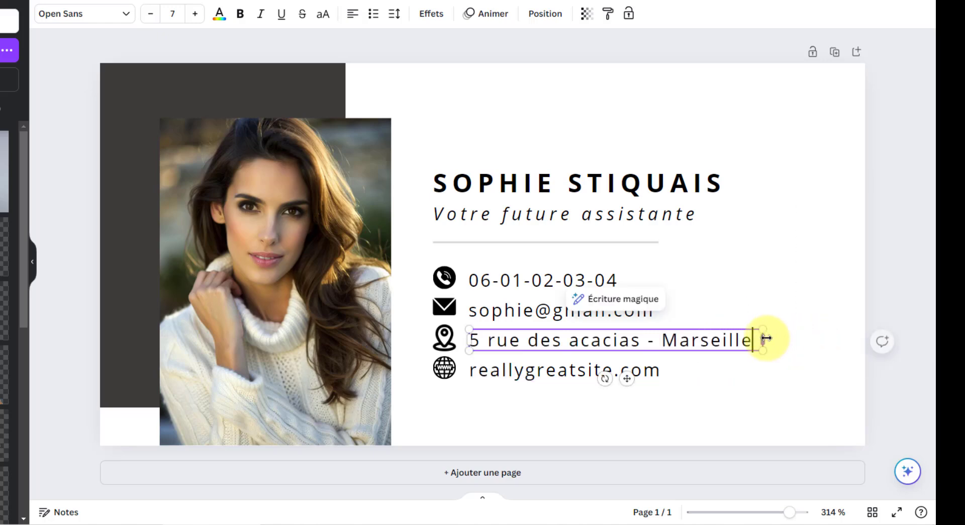
{"action": "left_click", "coordinate": [585, 373]}
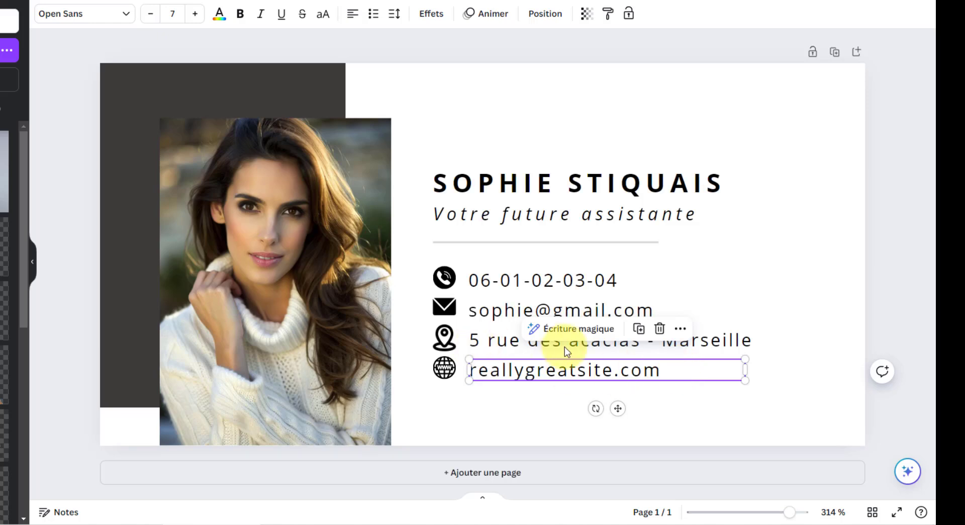
{"action": "double_click", "coordinate": [669, 364]}
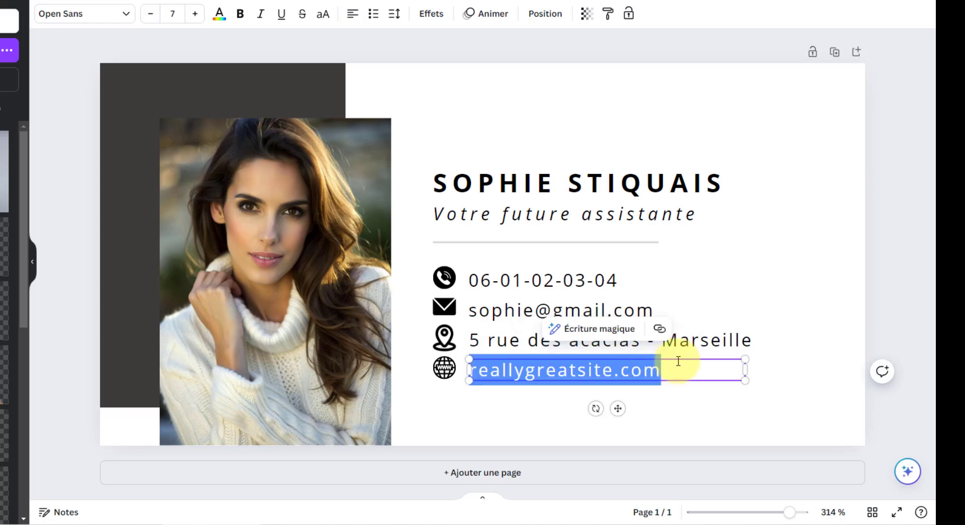
{"action": "type", "text": "sophie"}
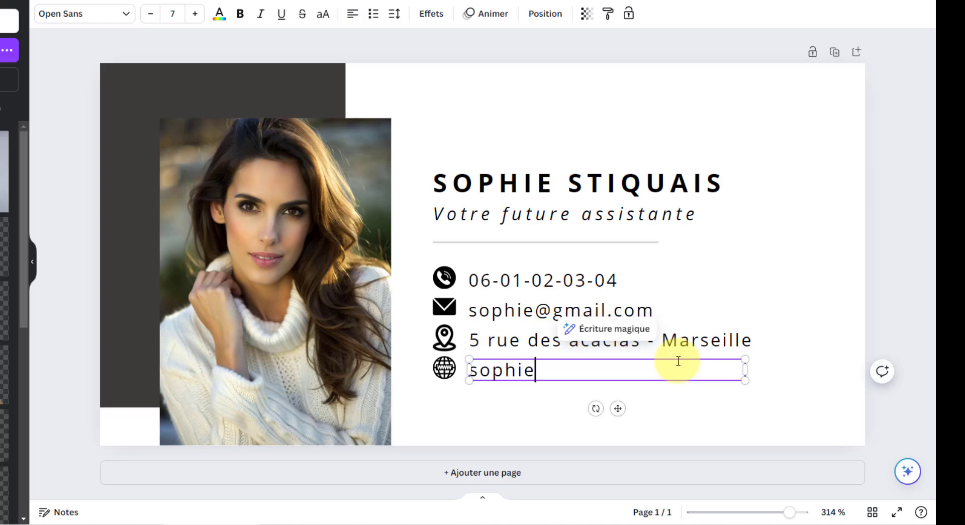
{"action": "type", "text": ".blog"}
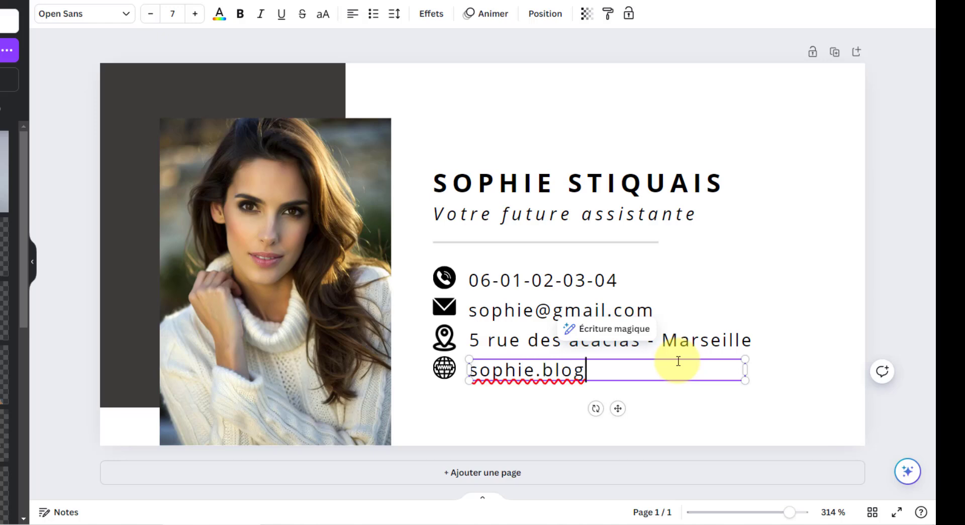
{"action": "type", "text": ".com"}
Download the signature design as a PNG file through Partager > Télécharger
{"action": "left_click", "coordinate": [789, 392]}
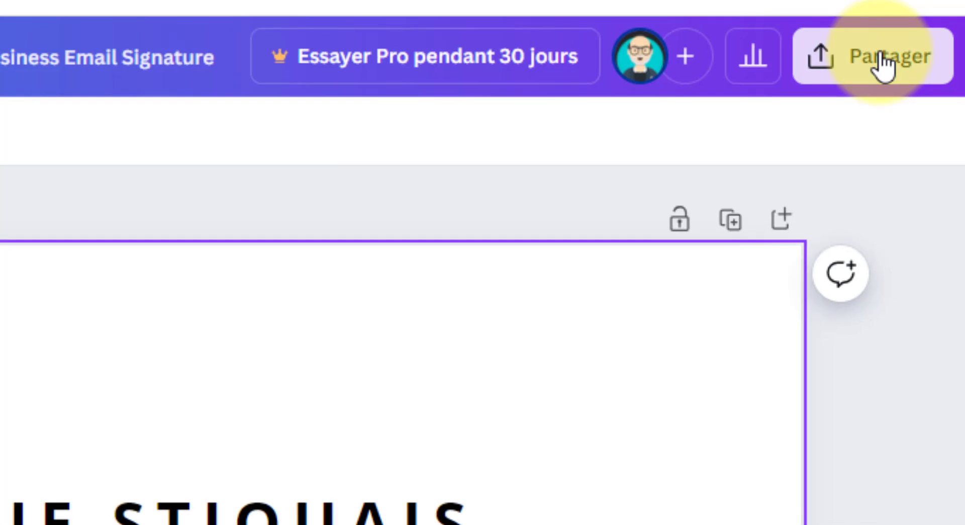
{"action": "left_click", "coordinate": [883, 59]}
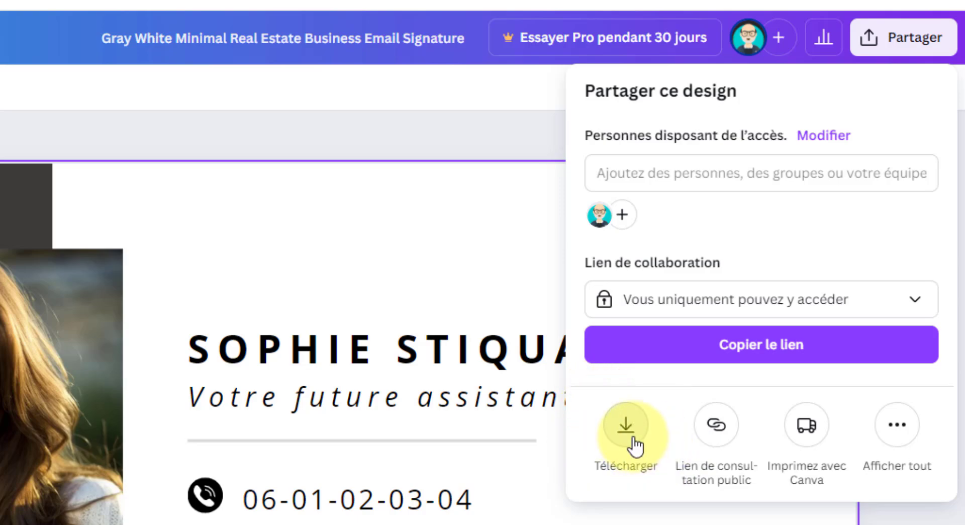
{"action": "left_click", "coordinate": [635, 447]}
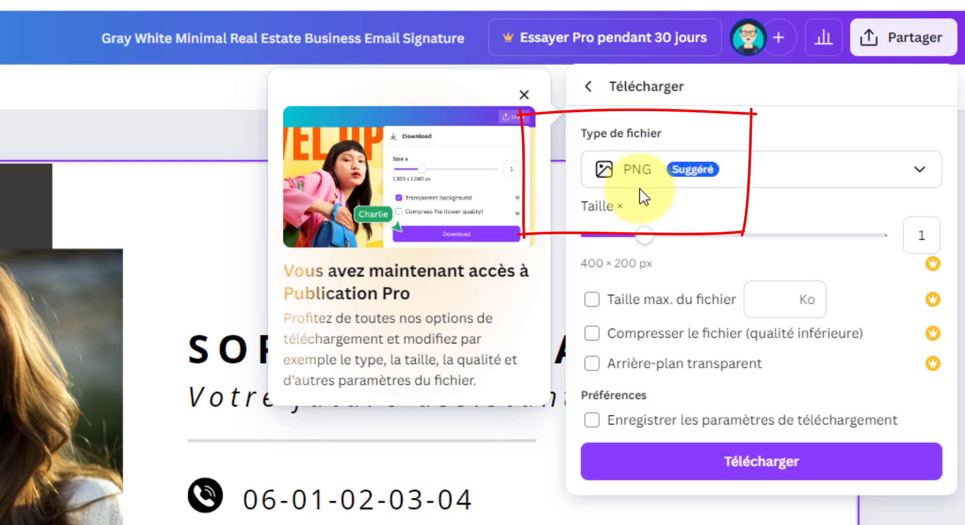
{"action": "left_click", "coordinate": [749, 455]}
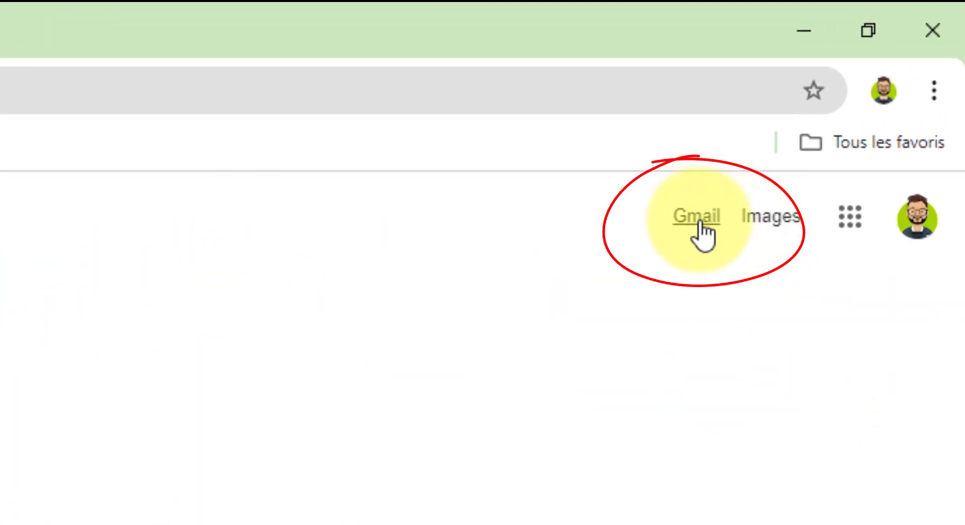
Go to the Gmail inbox and open Voir tous les paramètres from the quick settings gear
{"action": "left_click", "coordinate": [699, 223]}
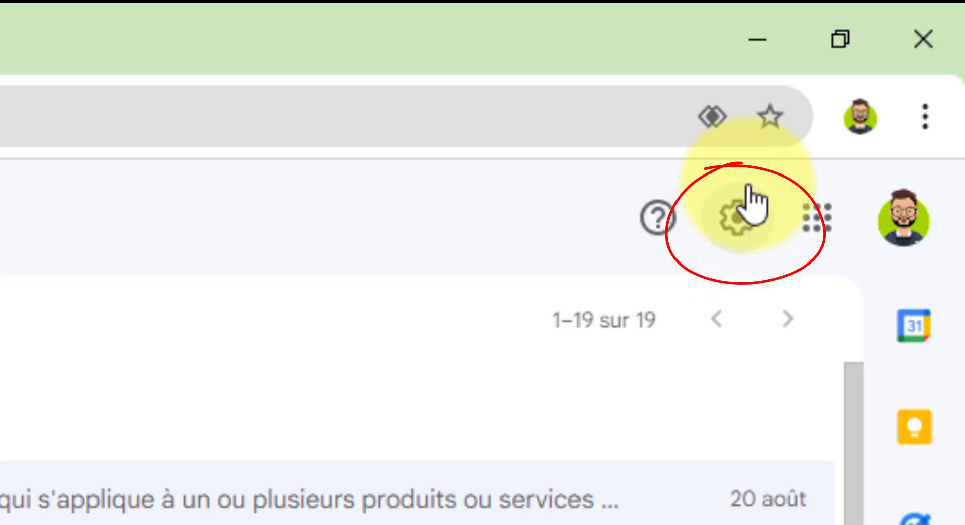
{"action": "left_click", "coordinate": [735, 225]}
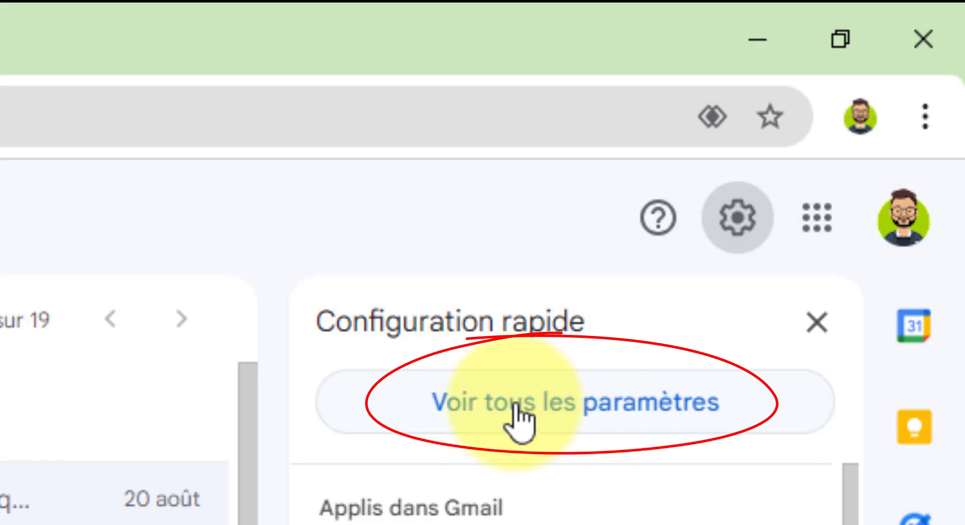
{"action": "left_click", "coordinate": [609, 408]}
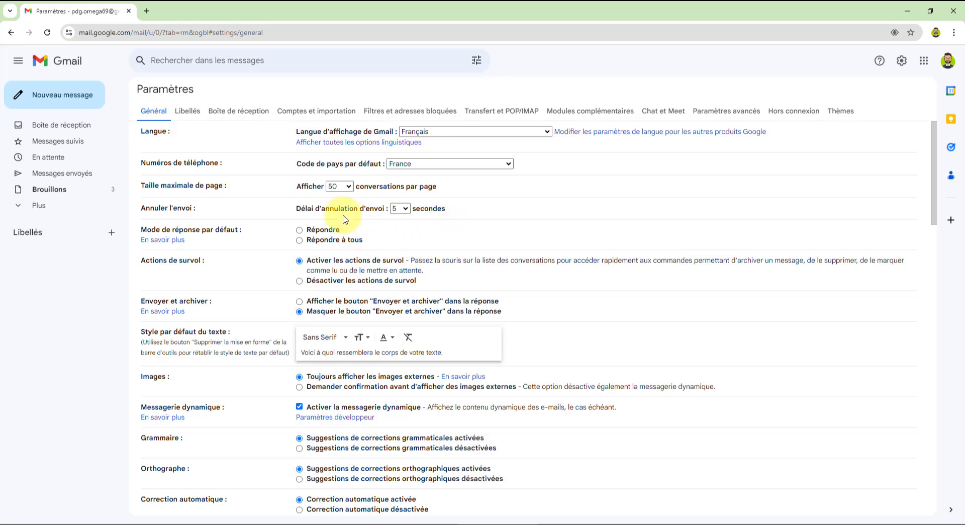
Scroll the General settings down to the Signature section showing 'Ma signature'
{"action": "scroll", "coordinate": [345, 219], "scroll_direction": "down", "scroll_amount": 9}
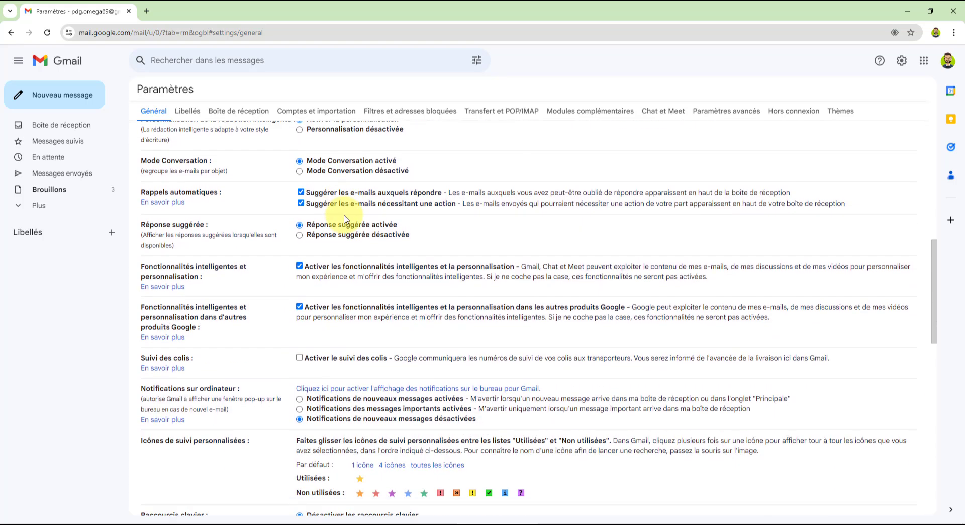
{"action": "scroll", "coordinate": [345, 219], "scroll_direction": "down", "scroll_amount": 7}
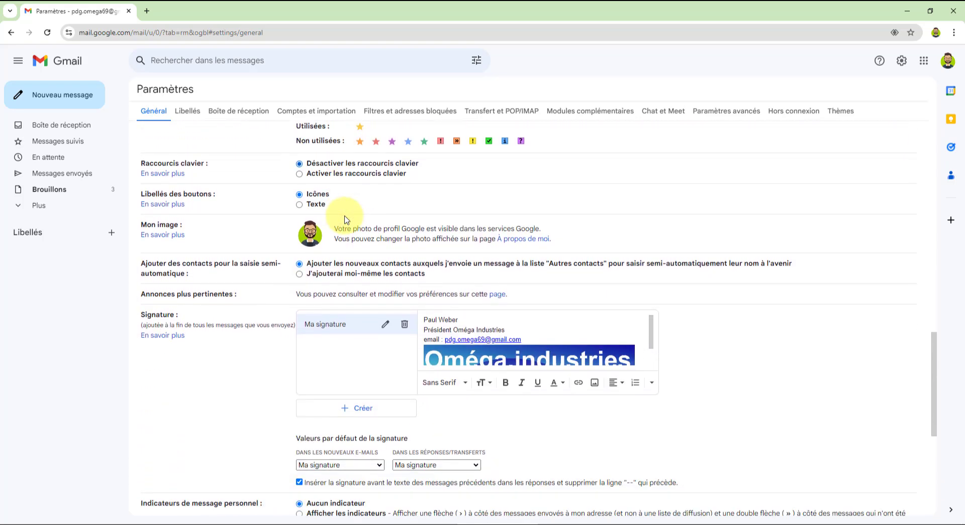
{"action": "scroll", "coordinate": [447, 209], "scroll_direction": "down", "scroll_amount": 1}
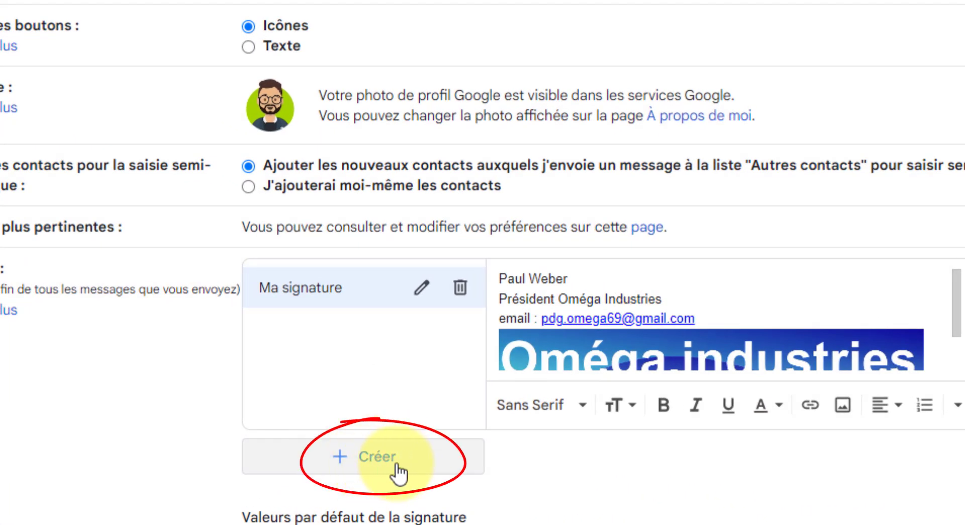
Create a new signature named 'Signature' plus the assistant's first name
{"action": "left_click", "coordinate": [392, 460]}
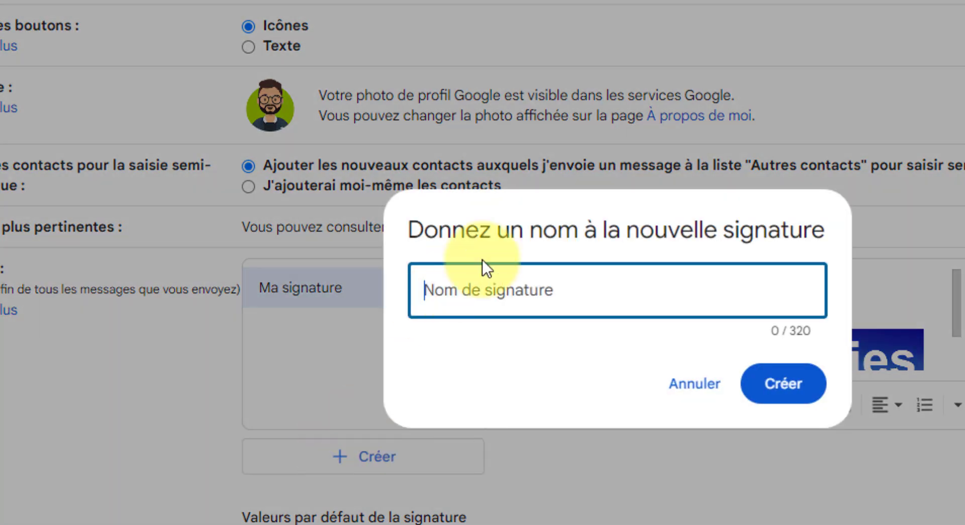
{"action": "type", "text": "S"}
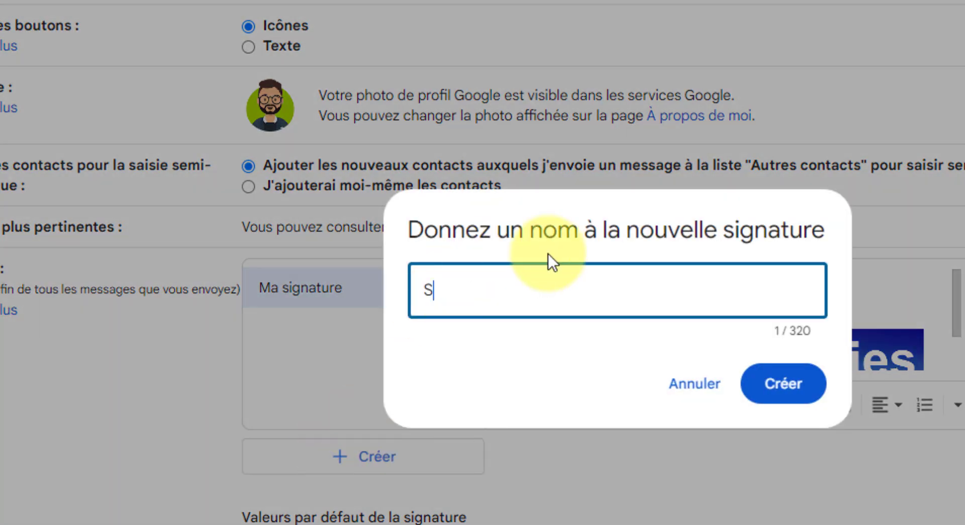
{"action": "type", "text": "ignature s"}
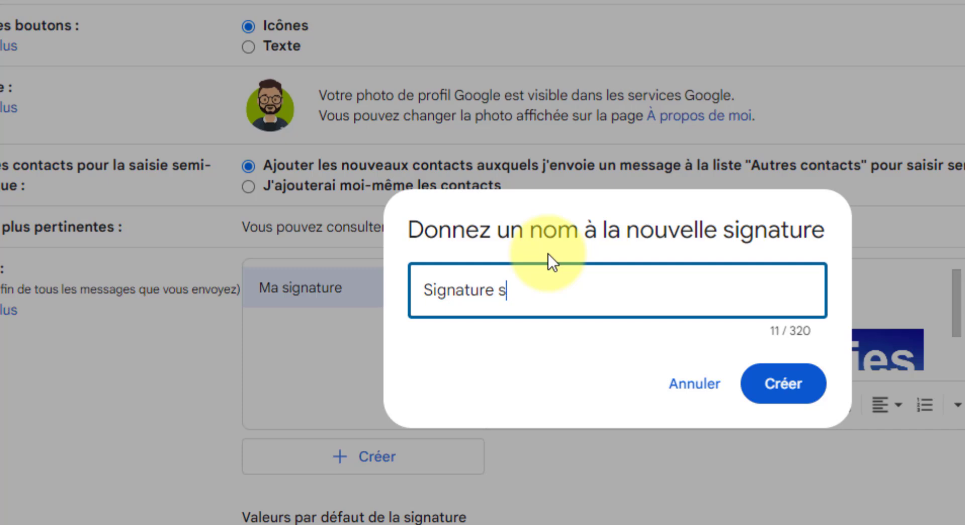
{"action": "type", "text": "ophie"}
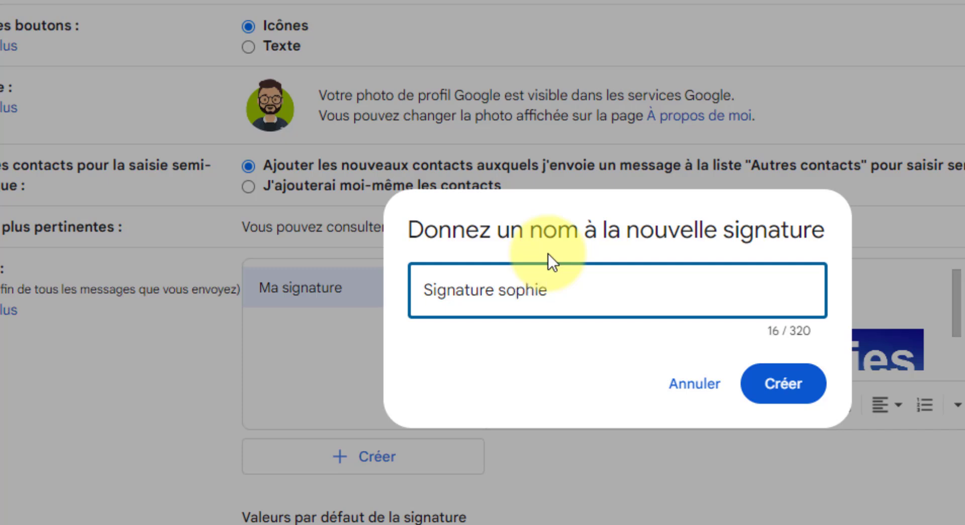
{"action": "left_click", "coordinate": [794, 394]}
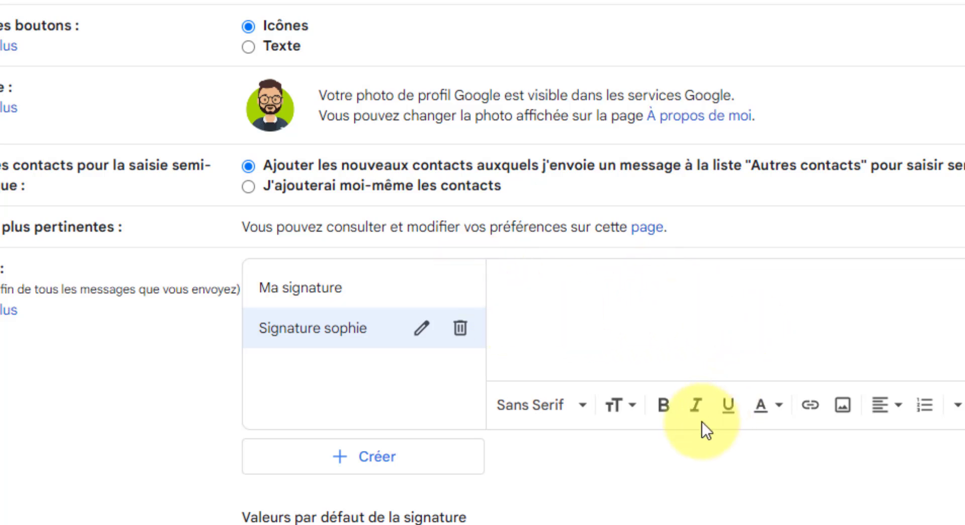
Open Insérer une image for the new signature and switch to the Importer tab
{"action": "left_click", "coordinate": [845, 418]}
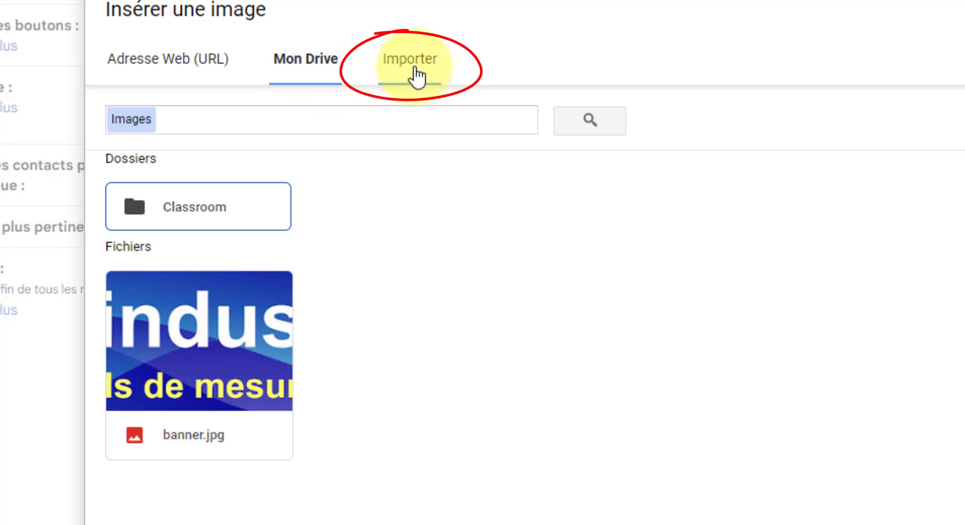
{"action": "left_click", "coordinate": [416, 76]}
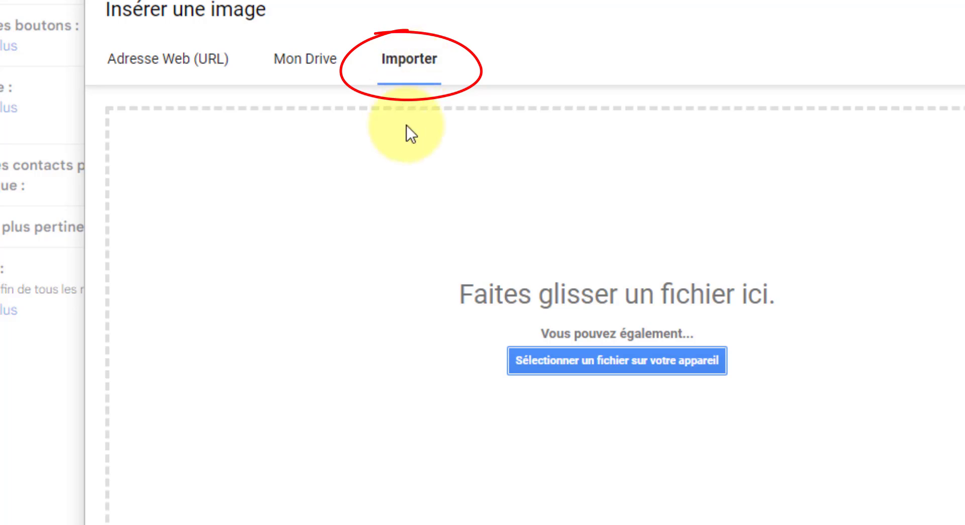
Upload the Gray White Minimal Real Estate Business Email Signature PNG from Téléchargements into the signature
{"action": "left_click", "coordinate": [623, 354]}
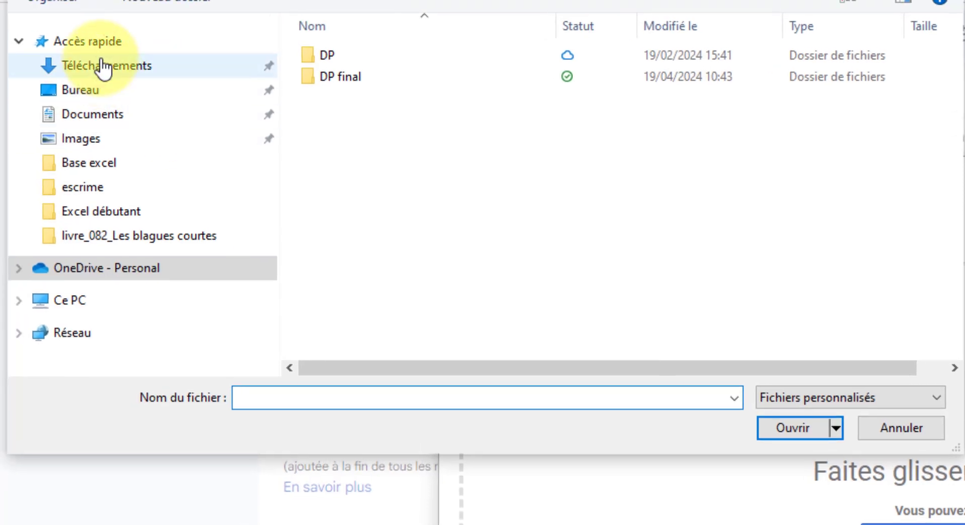
{"action": "left_click", "coordinate": [103, 67]}
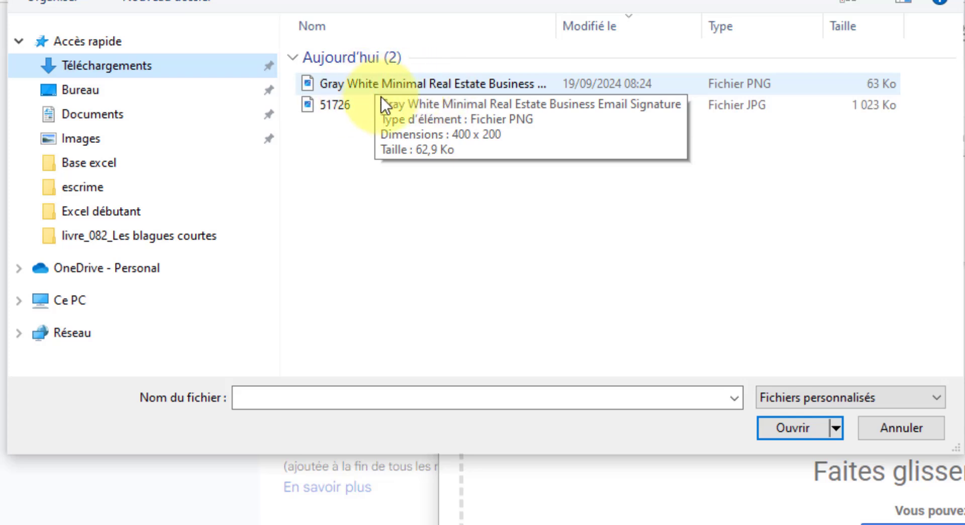
{"action": "left_click", "coordinate": [402, 81]}
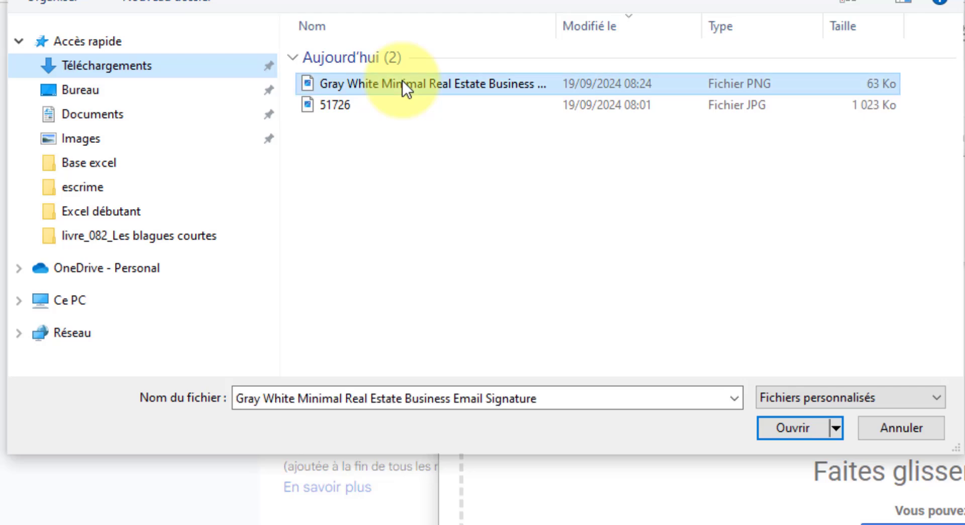
{"action": "left_click", "coordinate": [800, 425]}
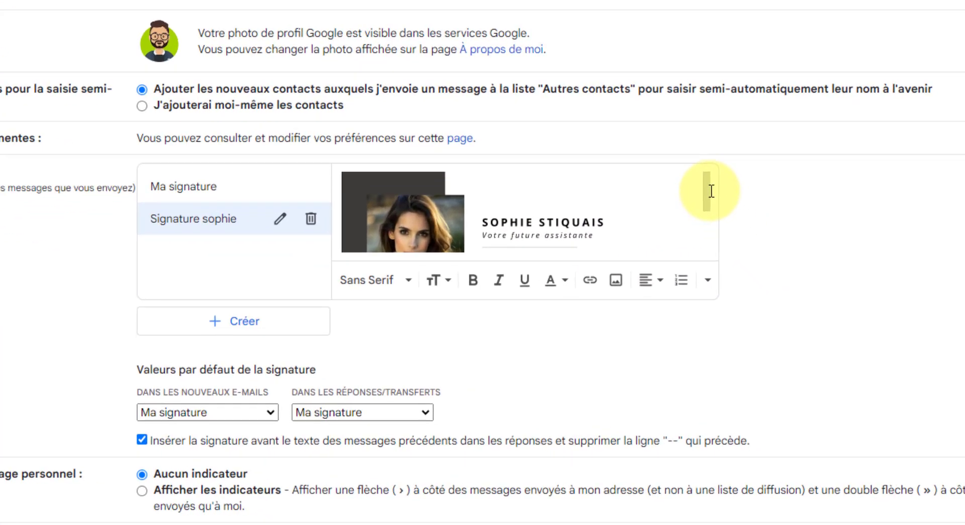
{"action": "mouse_move", "coordinate": [688, 176]}
{"action": "left_mouse_down"}
{"action": "mouse_move", "coordinate": [689, 237]}
{"action": "mouse_move", "coordinate": [687, 155]}
{"action": "mouse_move", "coordinate": [690, 233]}
{"action": "mouse_move", "coordinate": [700, 138]}
{"action": "mouse_move", "coordinate": [689, 237]}
{"action": "mouse_move", "coordinate": [701, 149]}
{"action": "mouse_move", "coordinate": [724, 161]}
{"action": "left_mouse_up"}
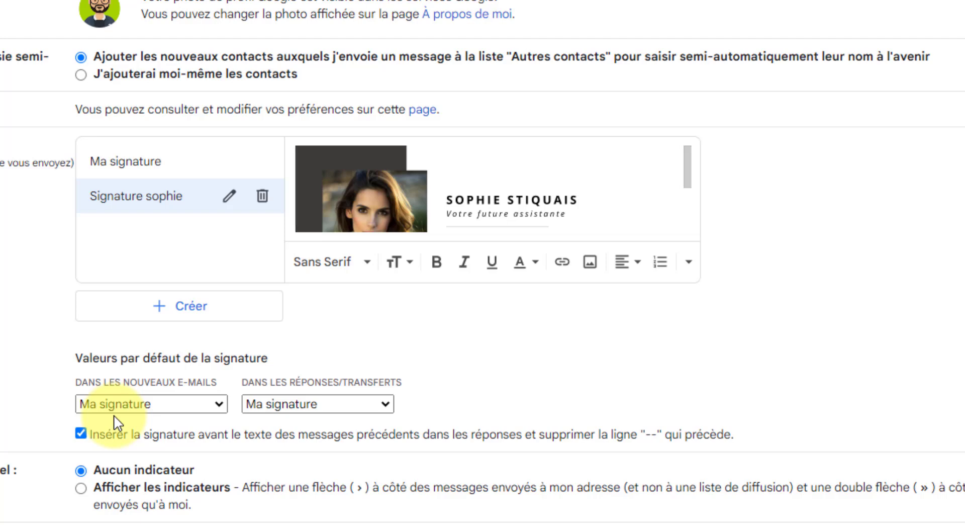
Make the new signature the default for new emails and for replies/forwards, then save
{"action": "left_click", "coordinate": [221, 405]}
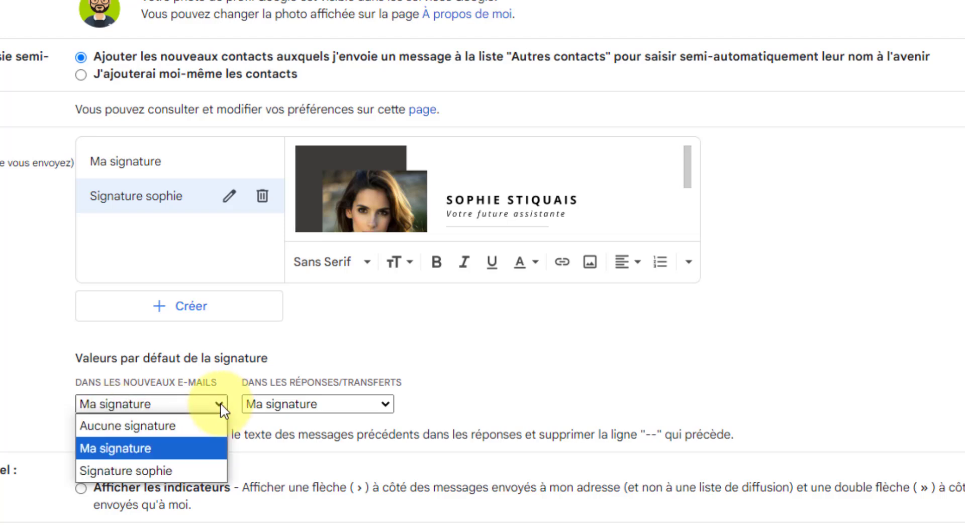
{"action": "left_click", "coordinate": [167, 468]}
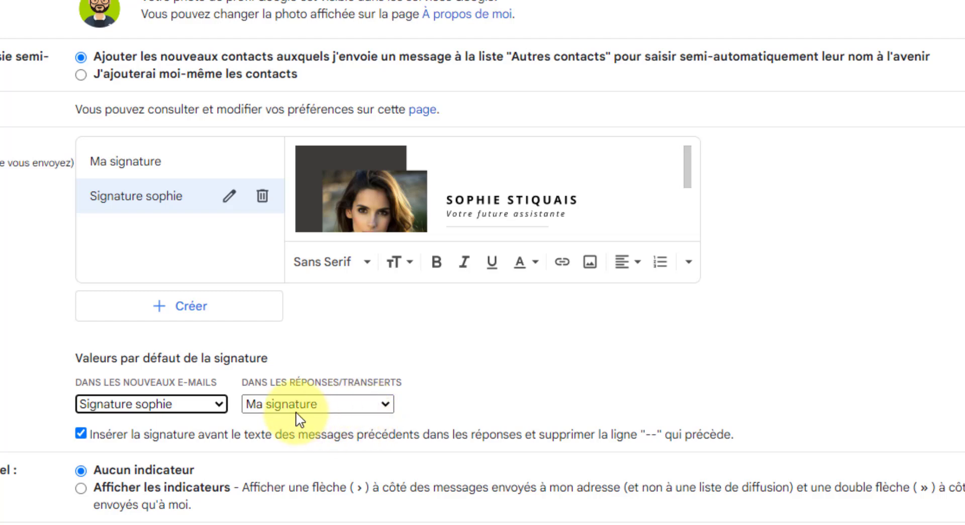
{"action": "left_click", "coordinate": [388, 402]}
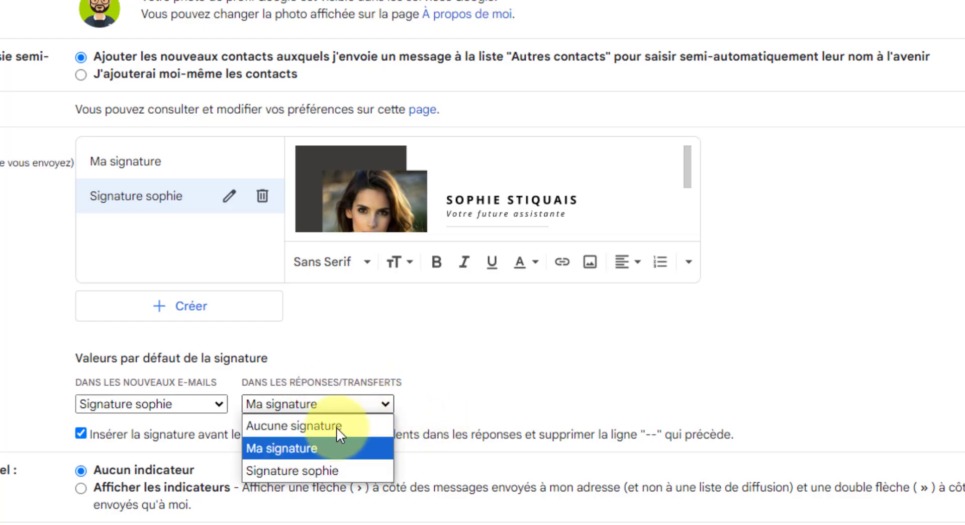
{"action": "left_click", "coordinate": [331, 469]}
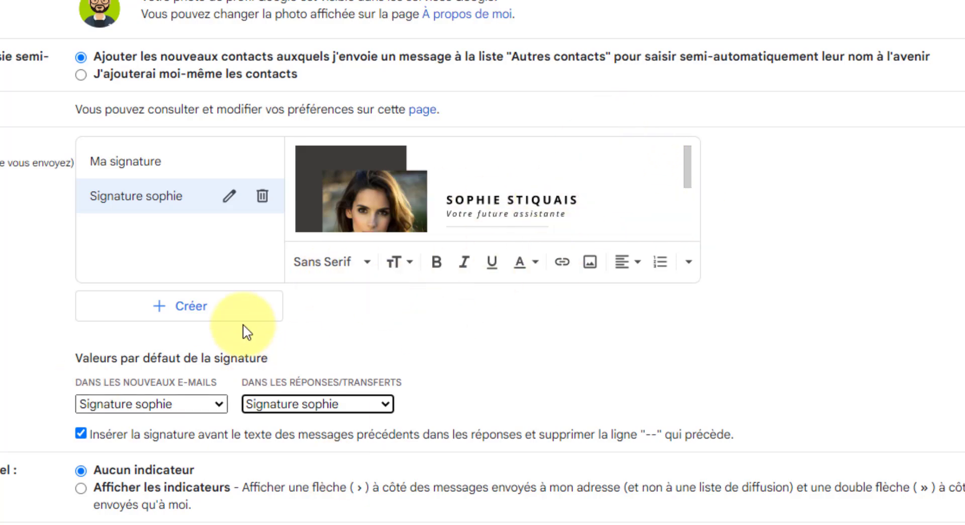
{"action": "scroll", "coordinate": [511, 327], "scroll_direction": "down", "scroll_amount": 8}
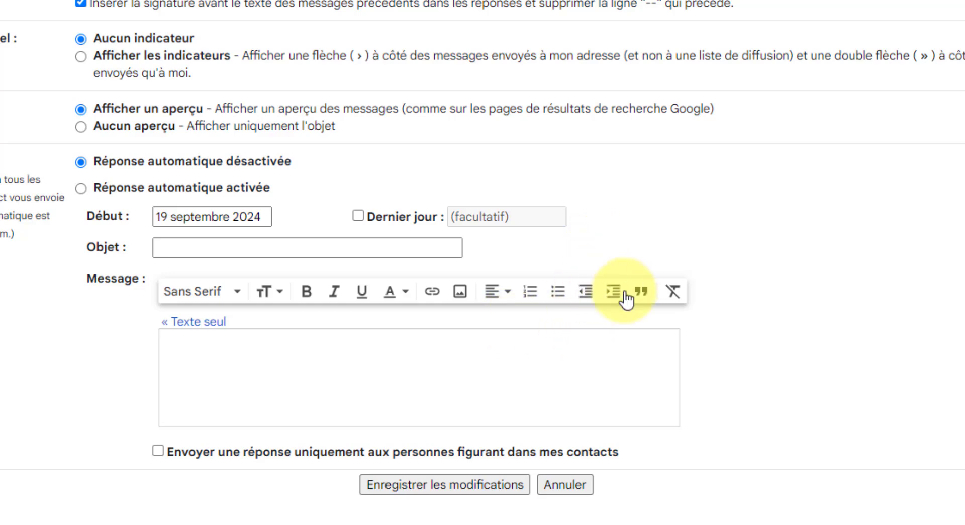
{"action": "left_click", "coordinate": [492, 488]}
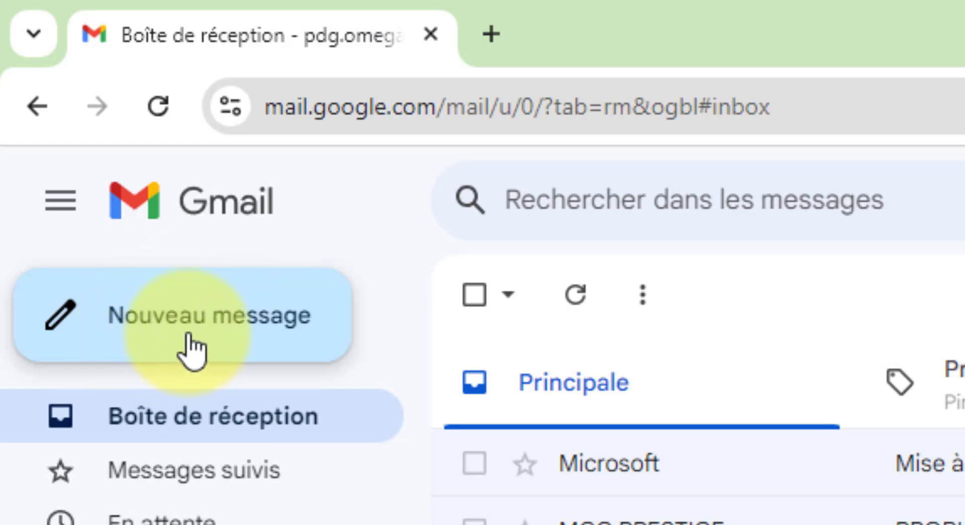
Address the new message to the recruiter's e-mail and enter the subject 'Candidature spontanée'
{"action": "left_click", "coordinate": [248, 342]}
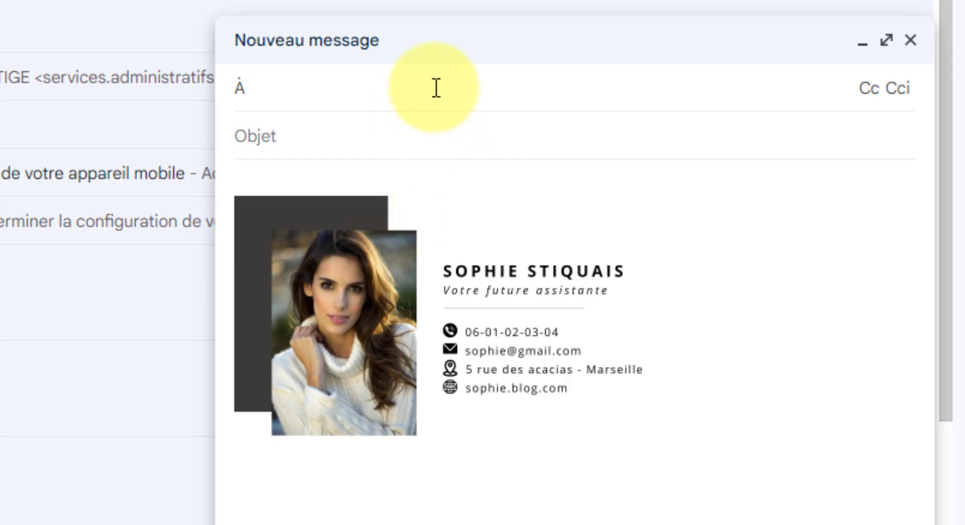
{"action": "type", "text": "recruteur"}
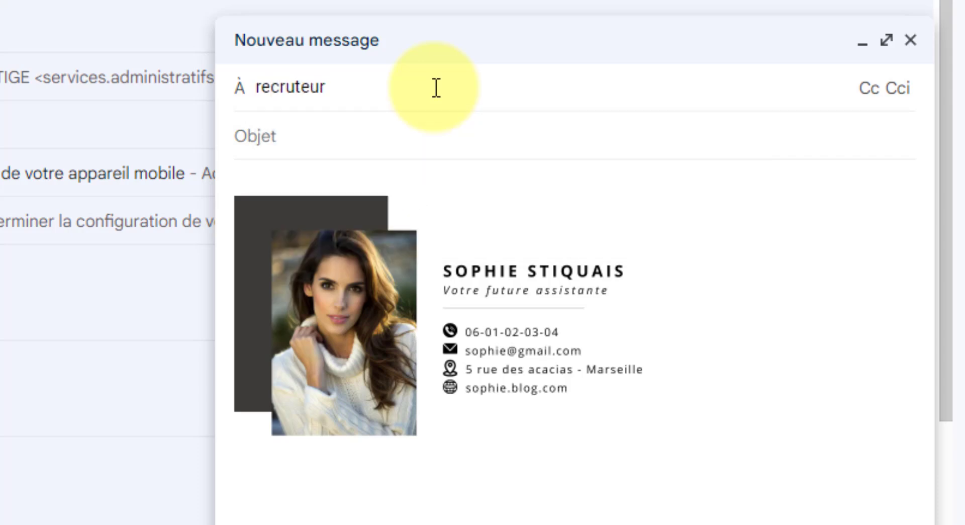
{"action": "type", "text": "@toto"}
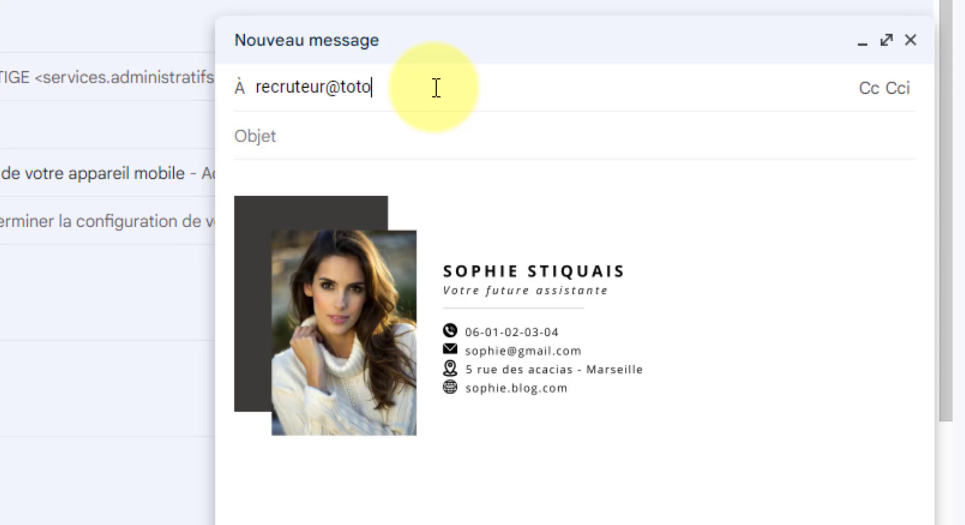
{"action": "type", "text": "_ets.com"}
{"action": "left_click", "coordinate": [393, 147]}
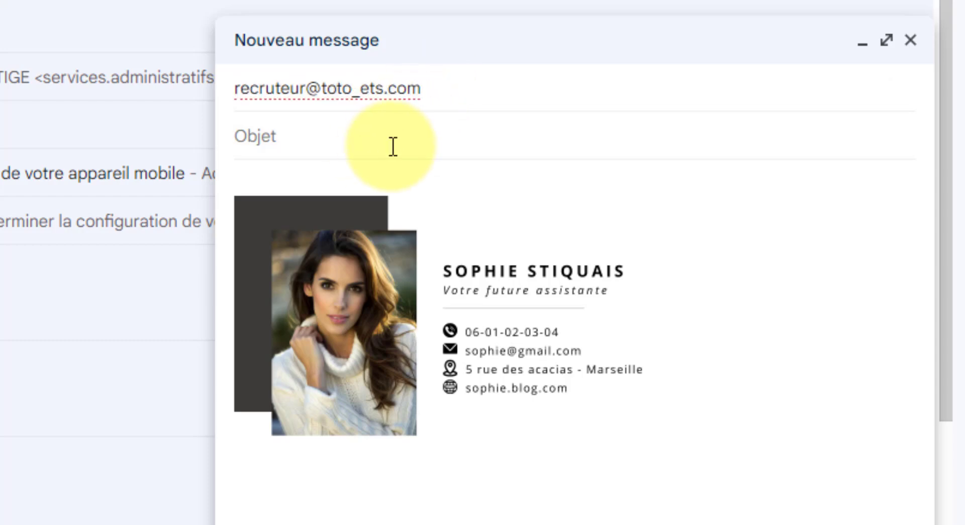
{"action": "type", "text": "Candidature "}
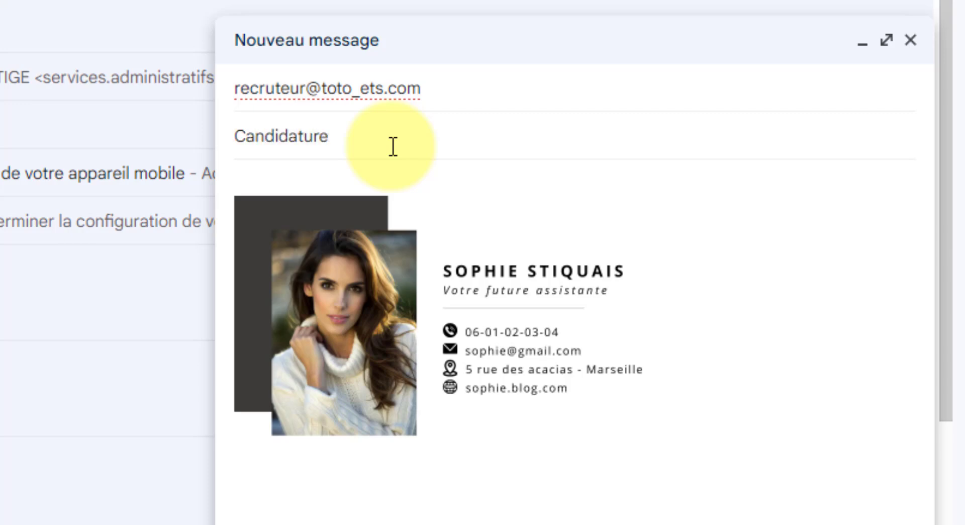
{"action": "type", "text": "spontanée"}
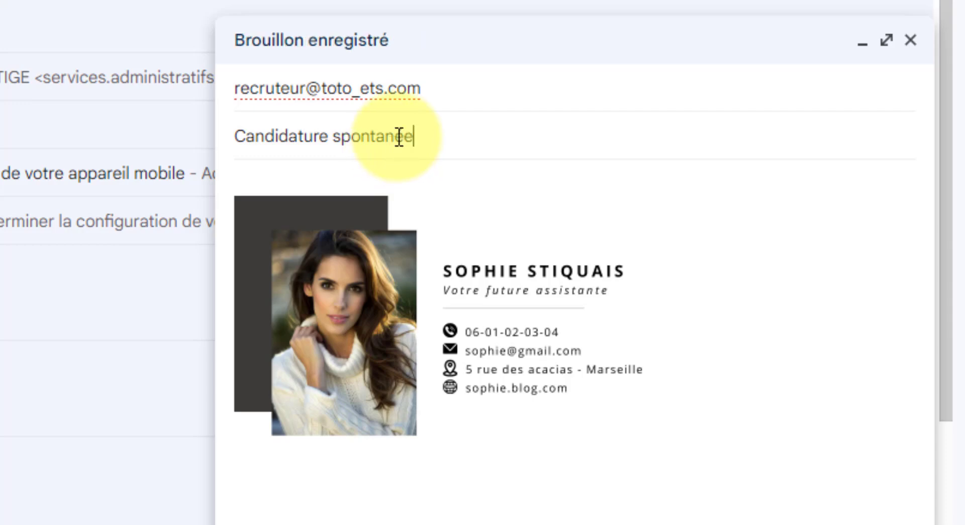
Type 'Bonjour Je profite de cette belle journée' and the secrétaire assistante application sentence above the signature
{"action": "left_click", "coordinate": [492, 183]}
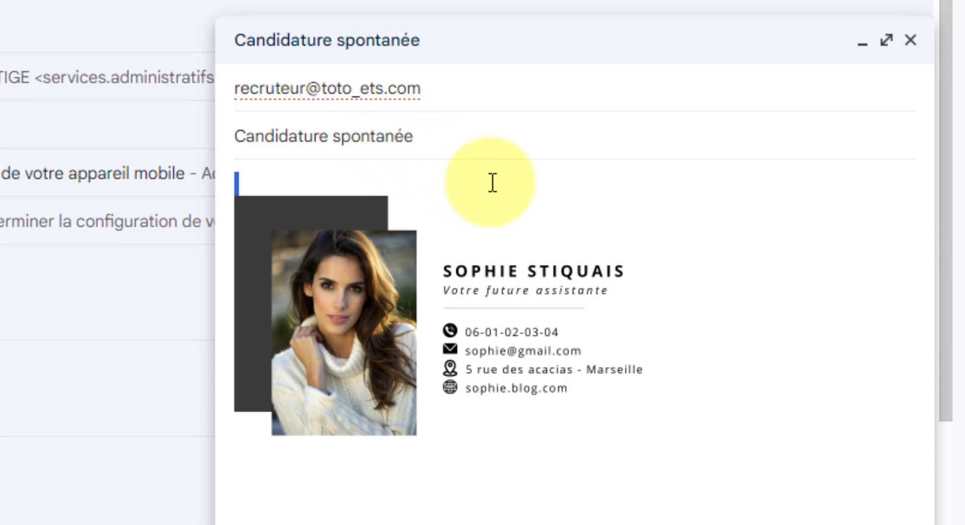
{"action": "type", "text": "Bonjour "}
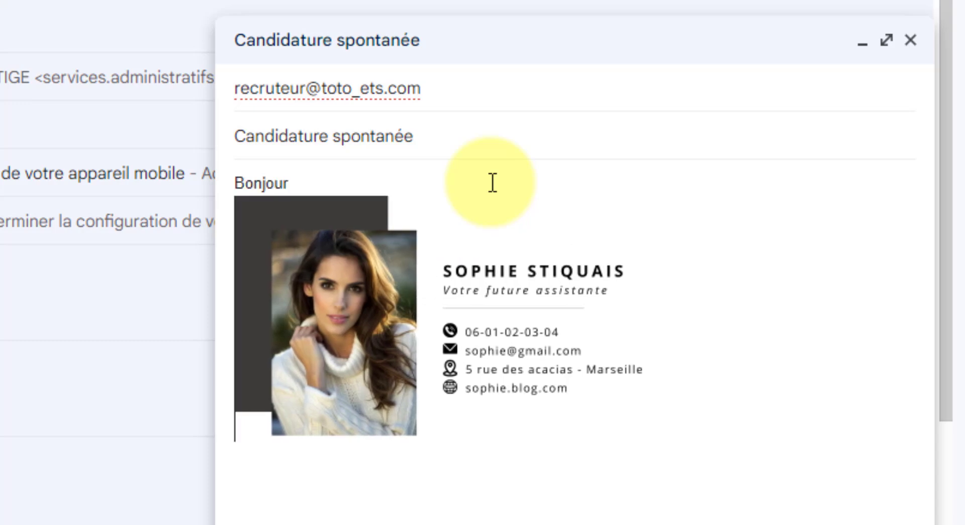
{"action": "type", "text": "Je prof"}
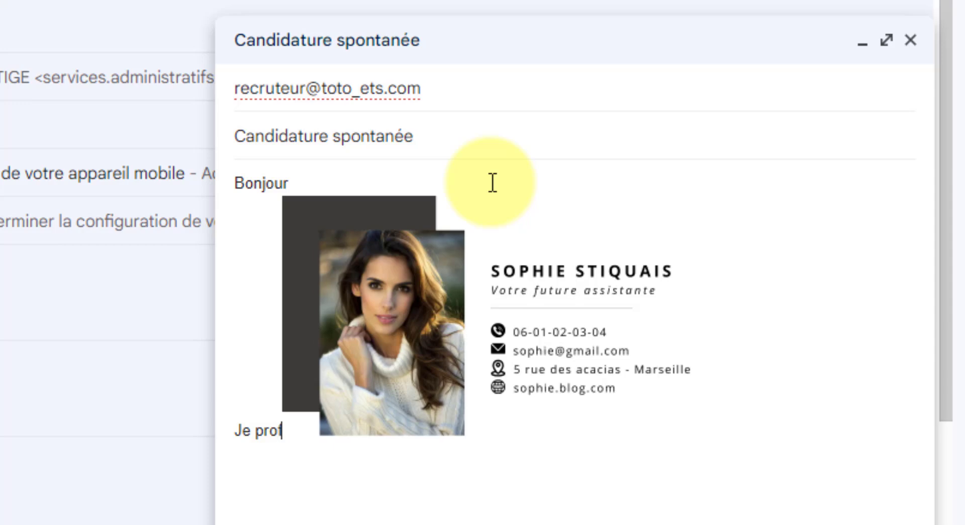
{"action": "type", "text": "ite de cette "}
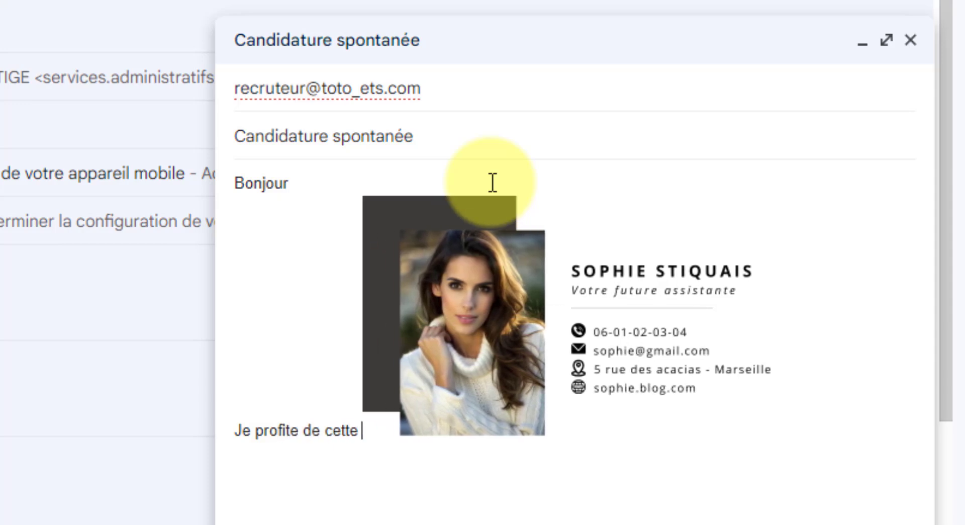
{"action": "type", "text": "belle journée"}
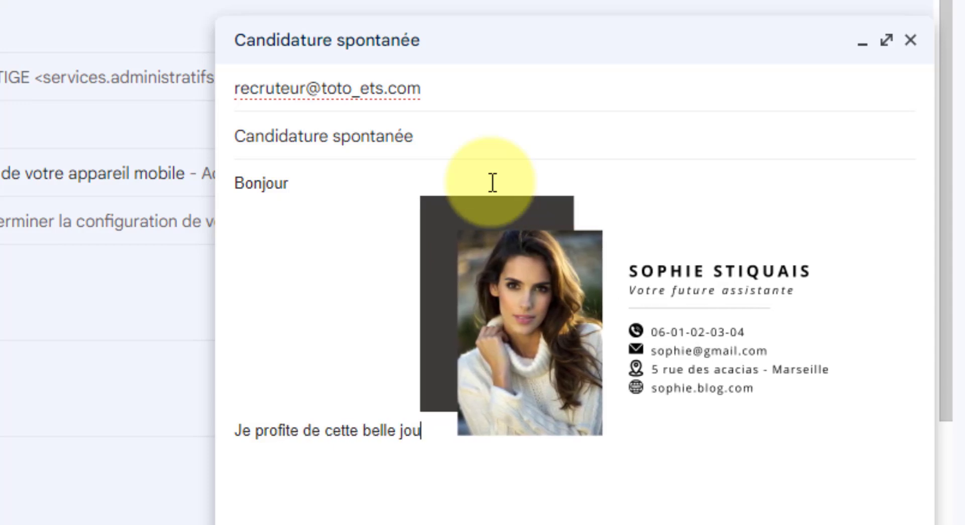
{"action": "key", "text": "Return"}
{"action": "type", "text": "pour"}
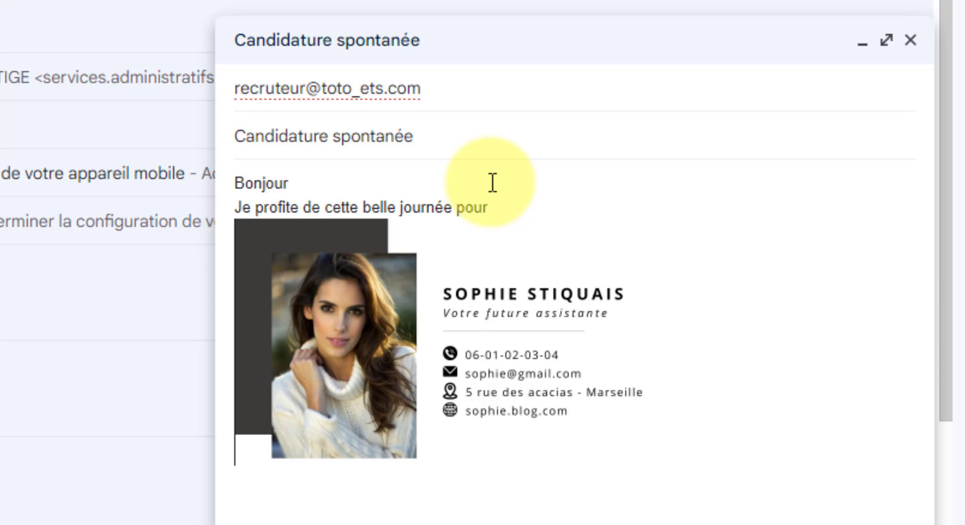
{"action": "type", "text": " vous proposer"}
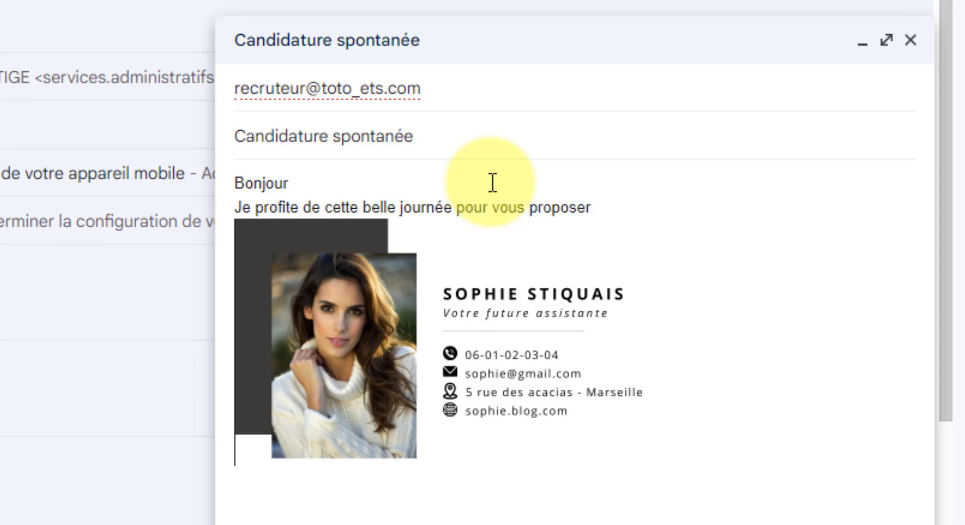
{"action": "type", "text": " ma candid"}
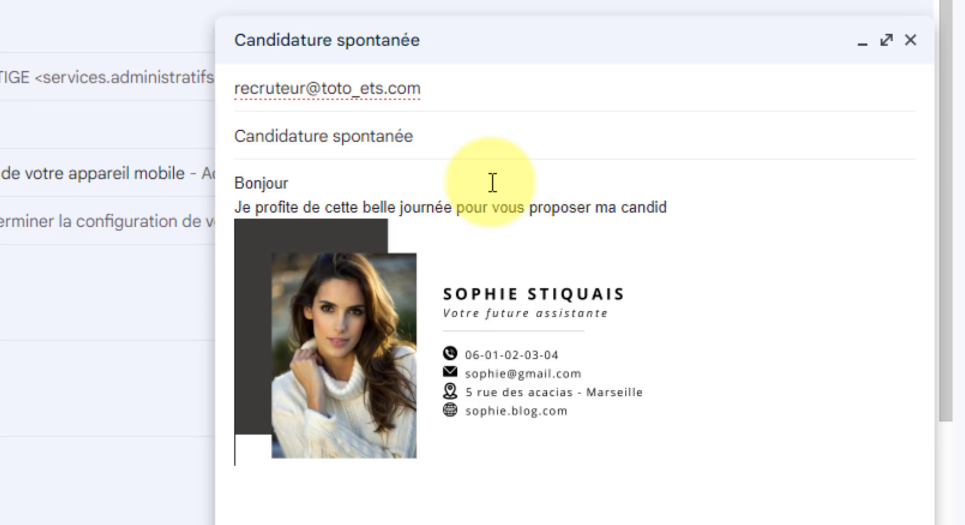
{"action": "type", "text": "ature au poste de secrét"}
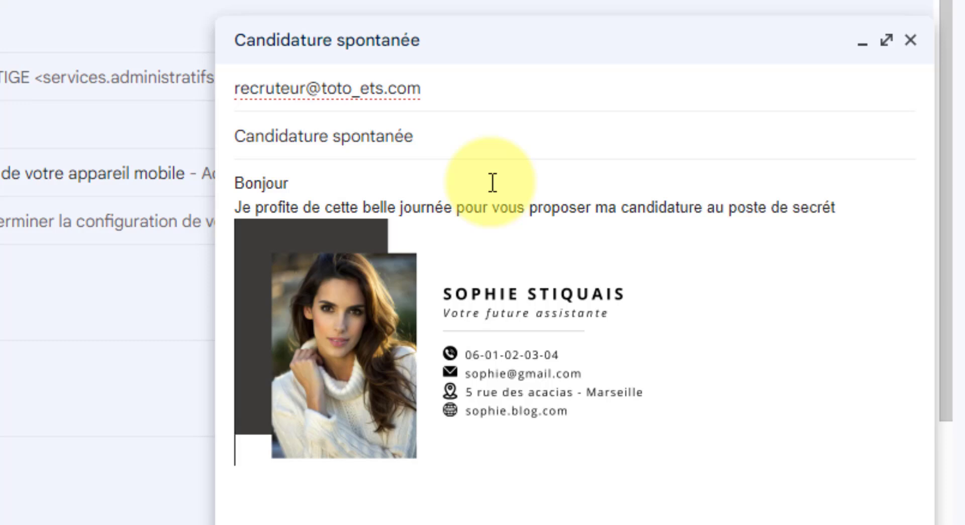
{"action": "type", "text": "aire assistante"}
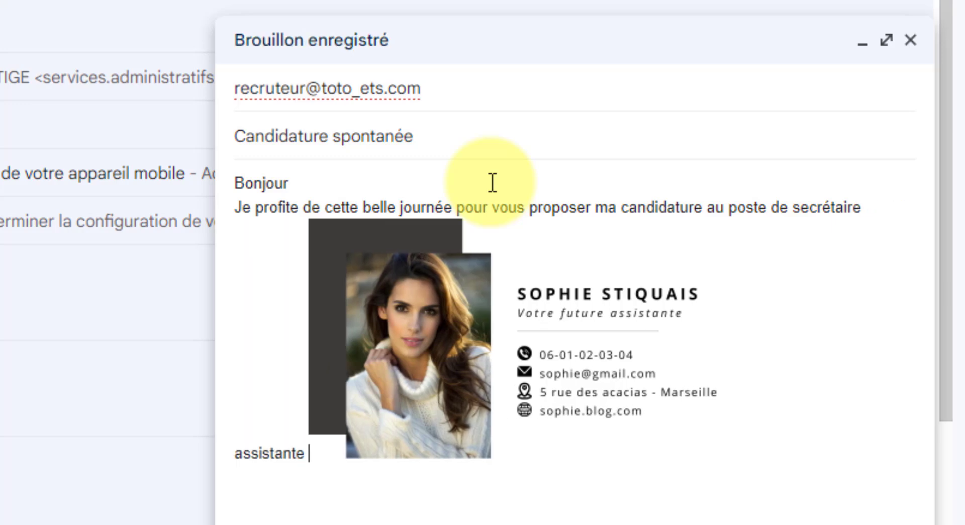
{"action": "type", "text": " dans votre en"}
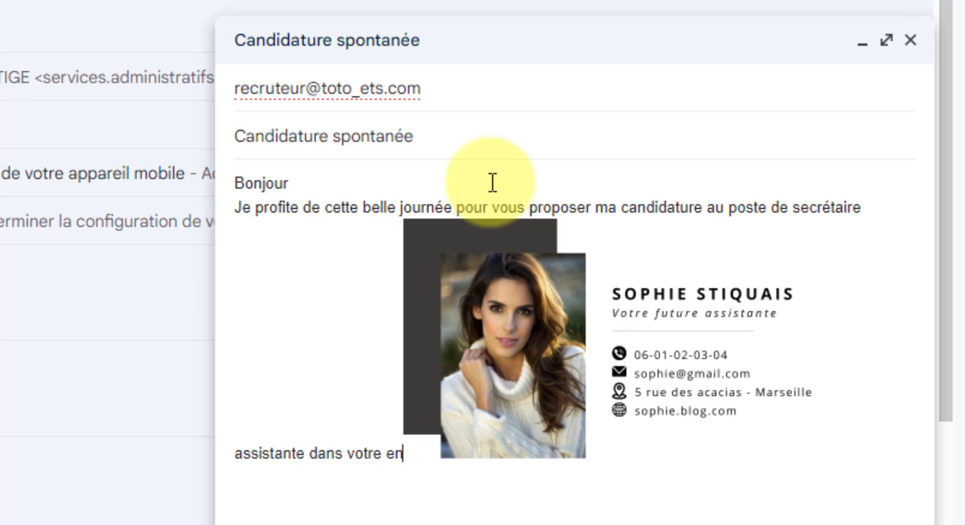
{"action": "type", "text": "treprise"}
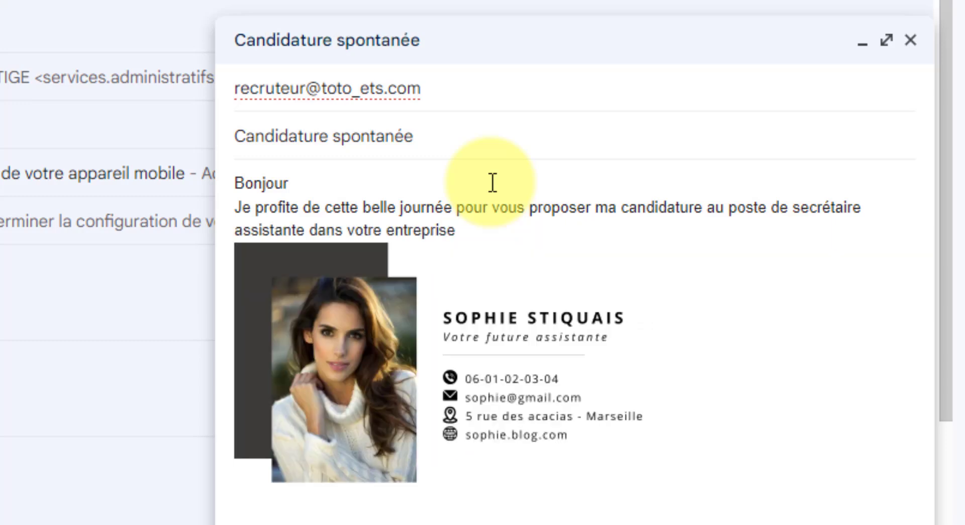
{"action": "type", "text": "."}
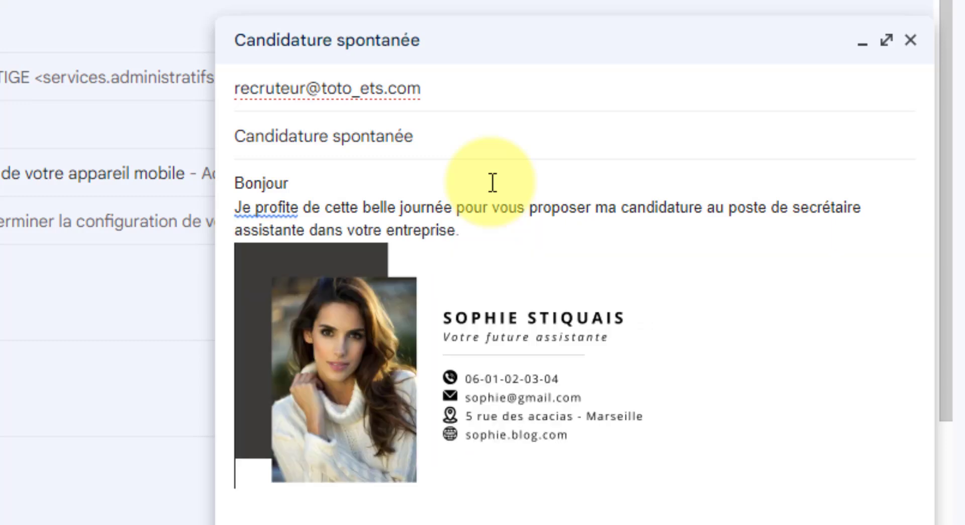
{"action": "key", "text": "Return"}
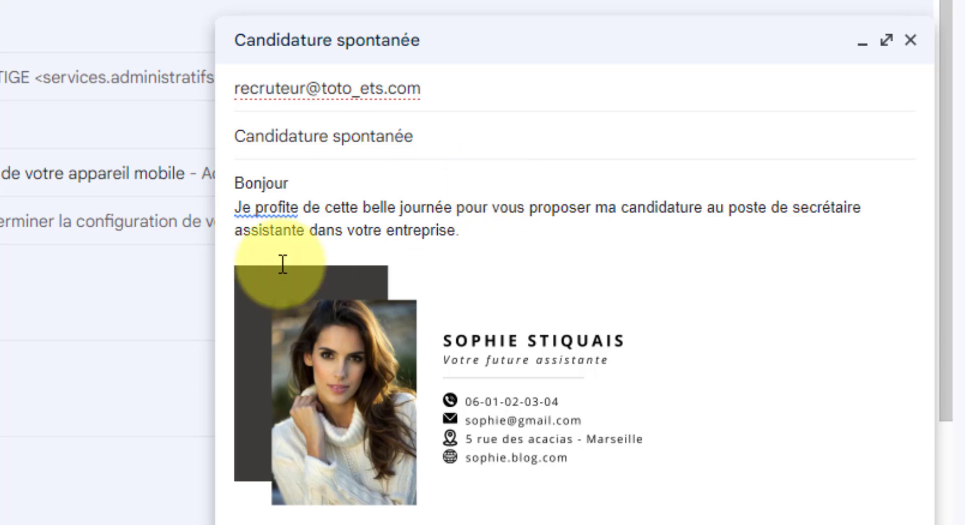
Undo Gmail's grammar suggestion and keep 'Je profite' starting with a capital J
{"action": "left_click", "coordinate": [670, 508]}
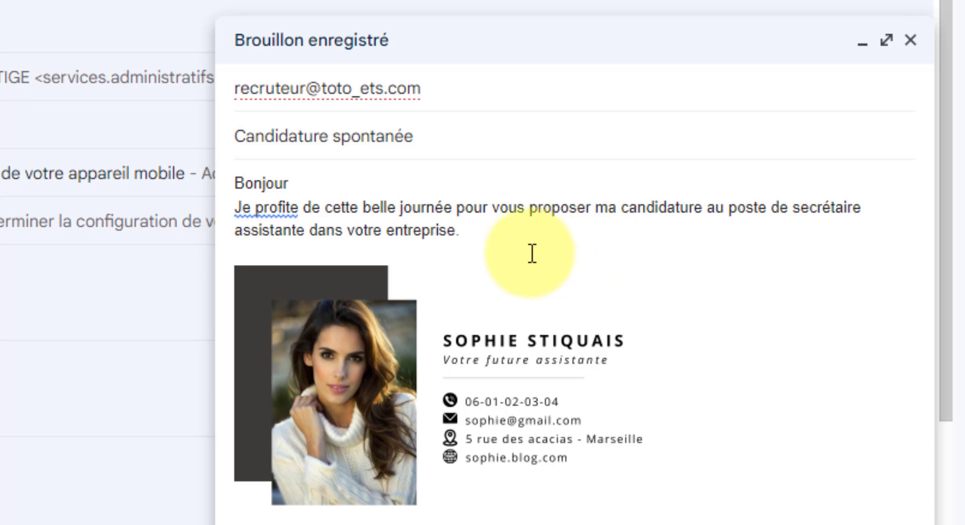
{"action": "left_click", "coordinate": [282, 210]}
{"action": "left_click", "coordinate": [315, 248]}
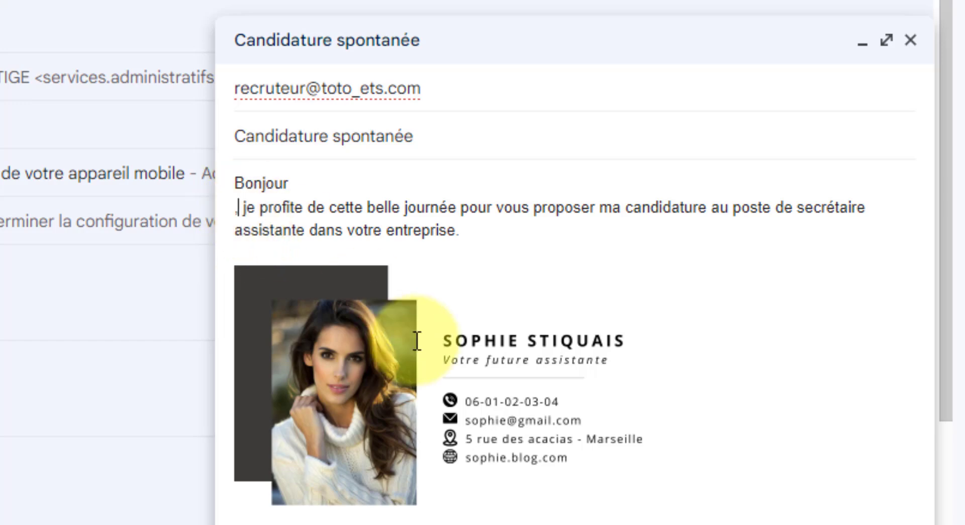
{"action": "key", "text": "BackSpace"}
{"action": "key", "text": "BackSpace"}
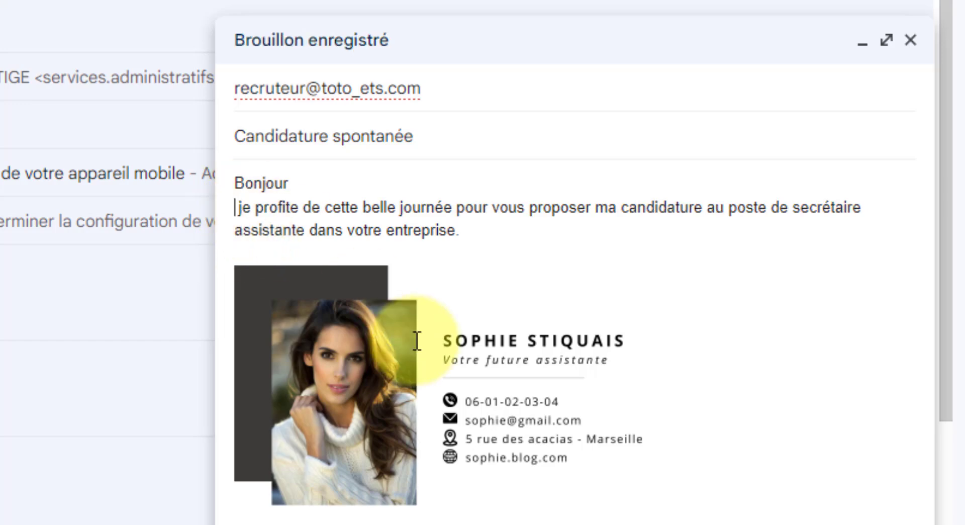
{"action": "key", "text": "Delete"}
{"action": "key", "text": "Delete"}
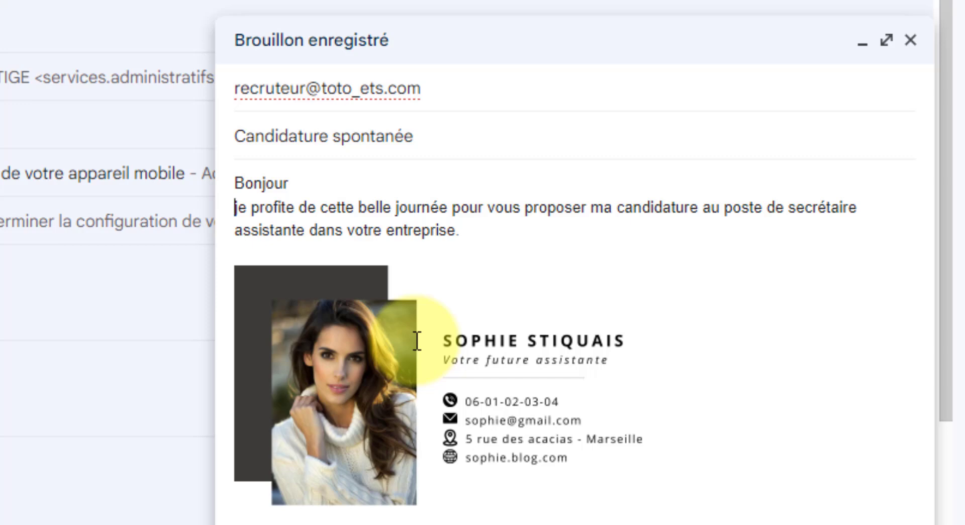
{"action": "key", "text": "Delete"}
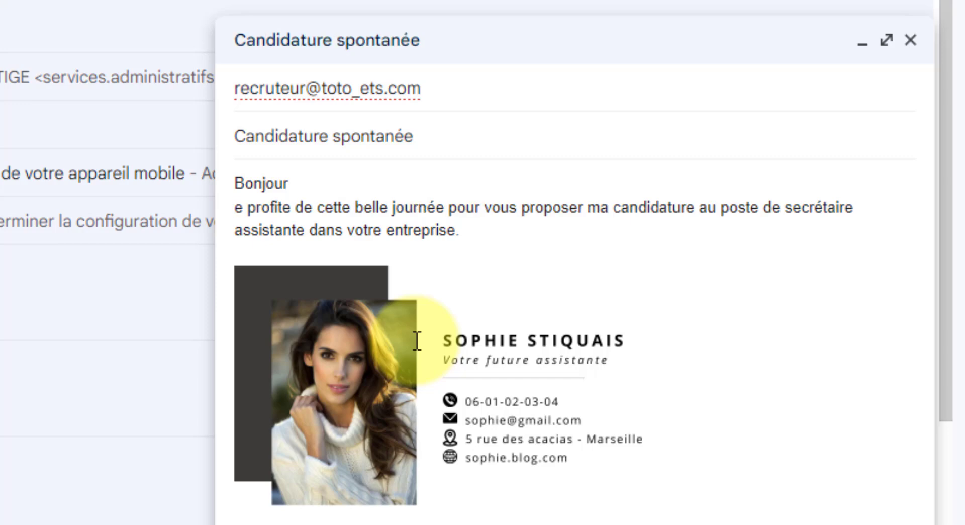
{"action": "type", "text": "J"}
Put the comma after 'Bonjour' and check the signature image below the message
{"action": "left_click", "coordinate": [583, 236]}
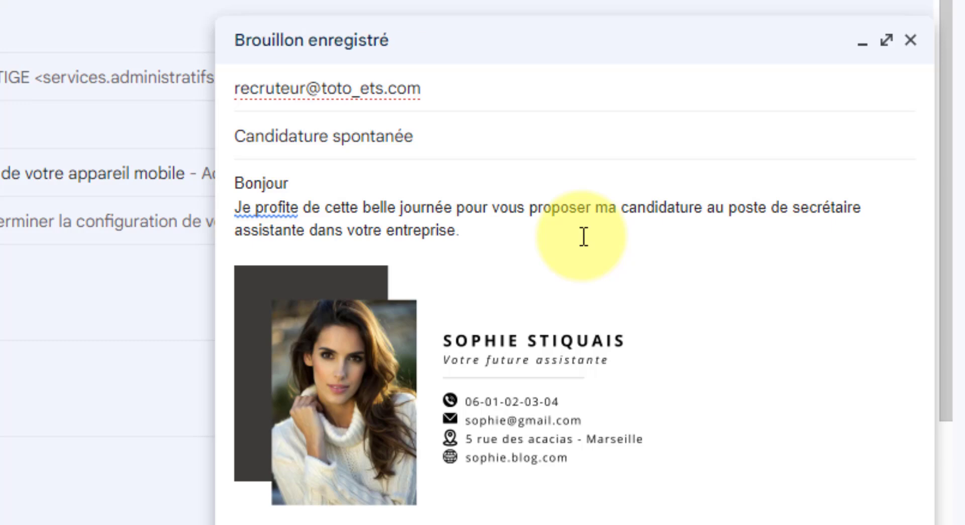
{"action": "left_click", "coordinate": [287, 206]}
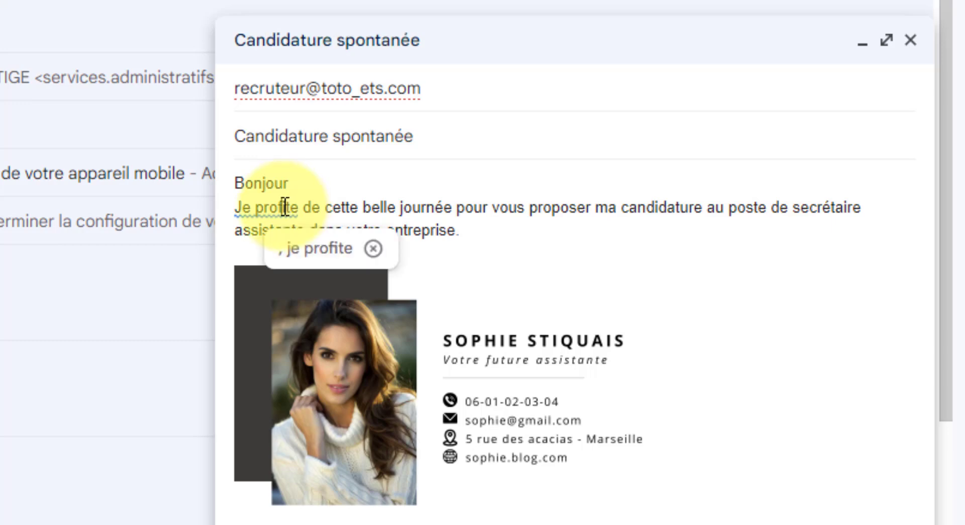
{"action": "left_click", "coordinate": [333, 195]}
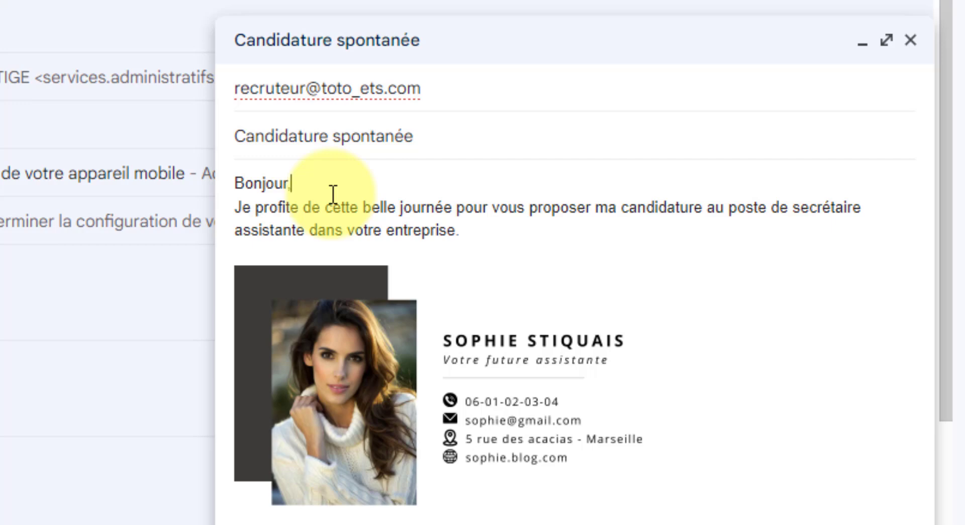
{"action": "left_click", "coordinate": [684, 268]}
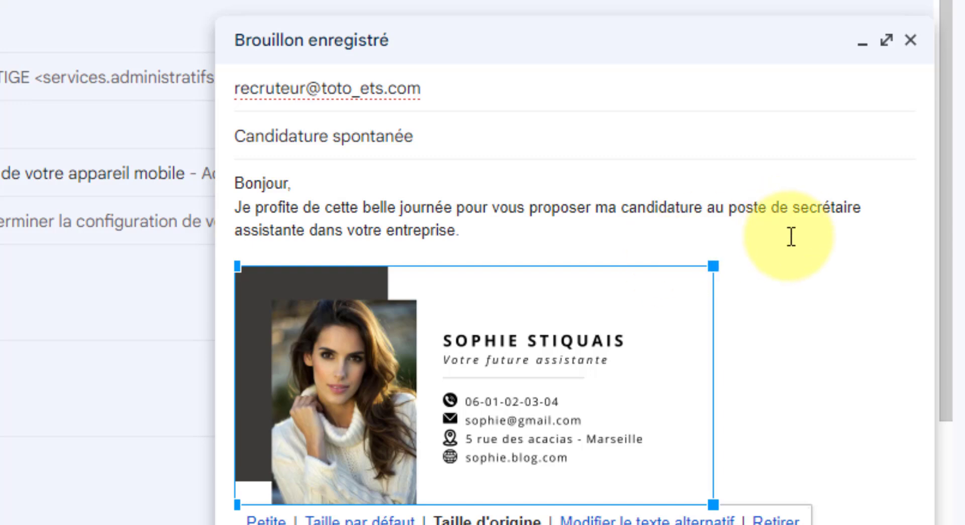
{"action": "left_click", "coordinate": [791, 236]}
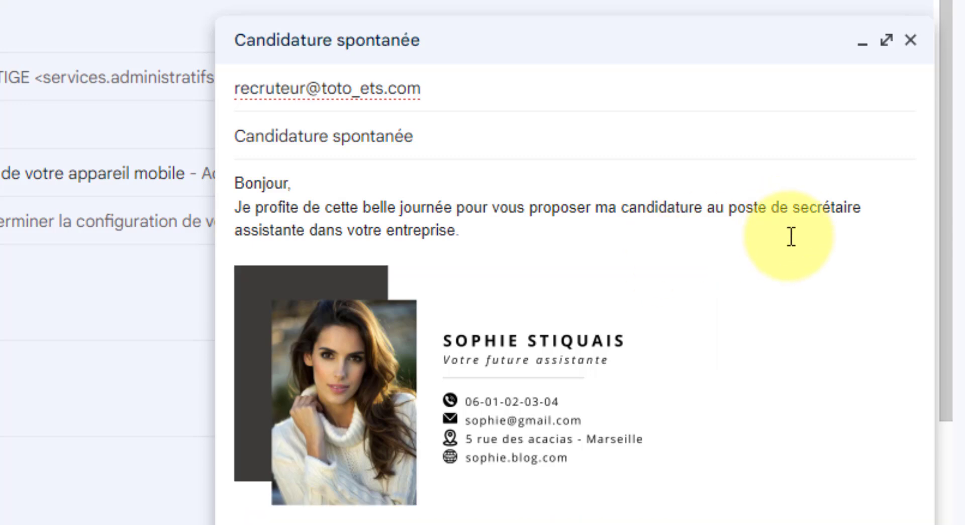